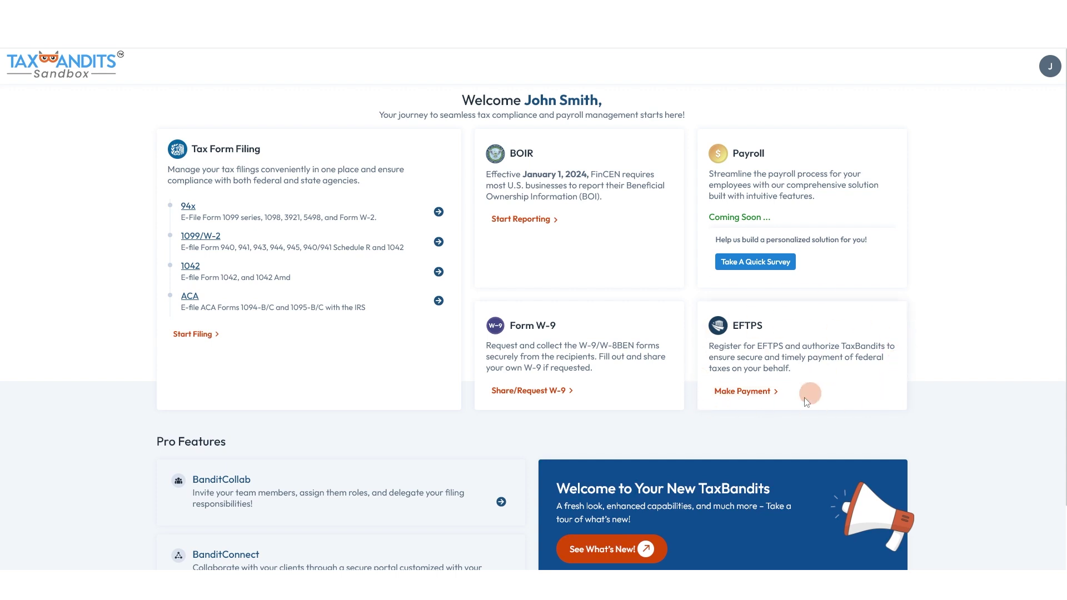
Start EFTPS registration from the dashboard's Make Payment option
left_click(773, 390)
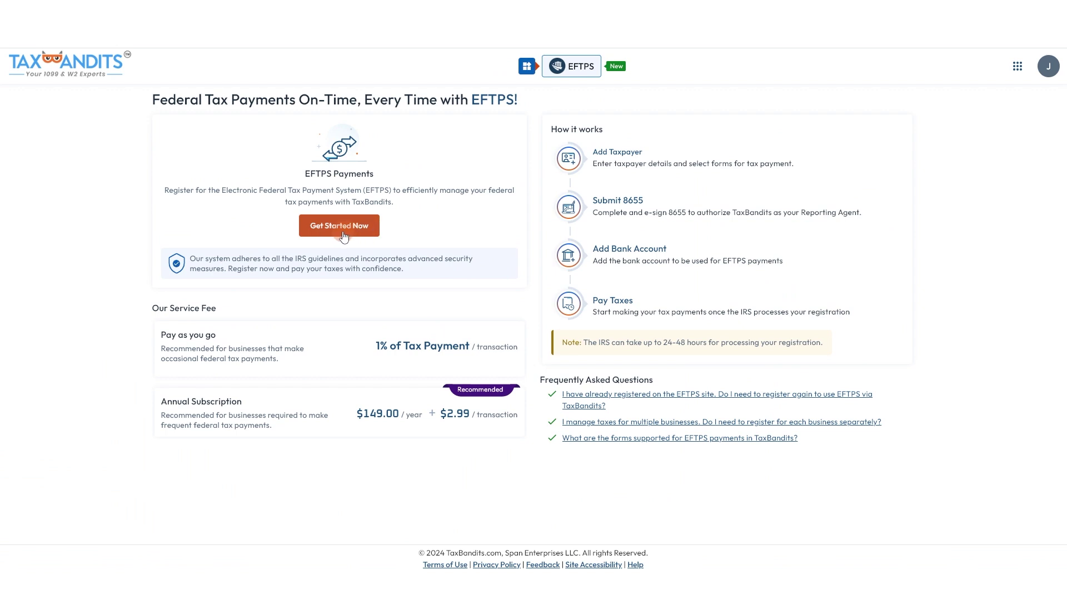
left_click(344, 238)
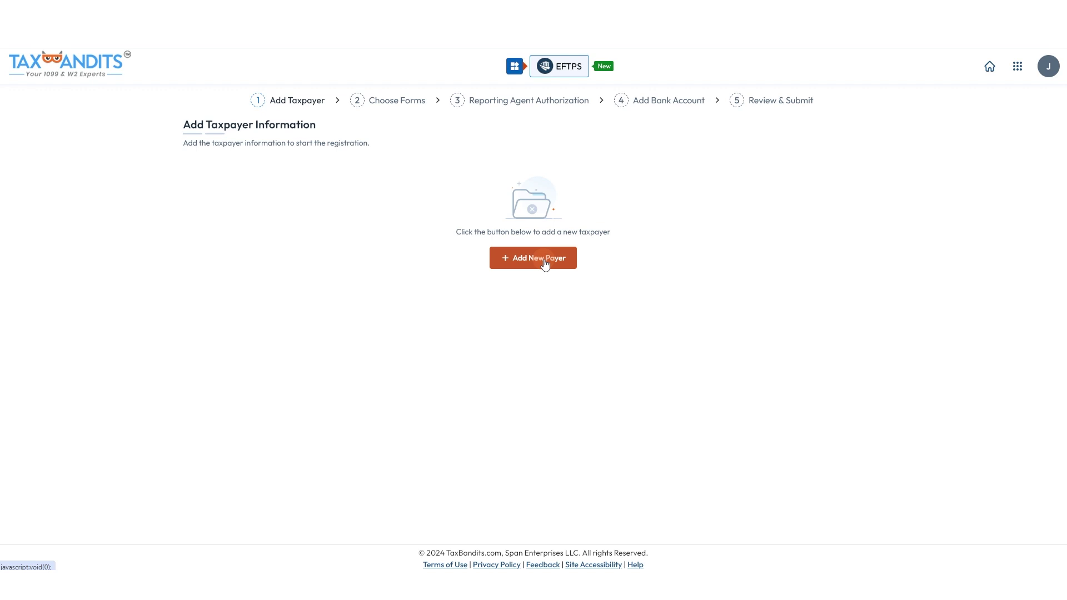
Add a new taxpayer and enter its EIN and street address
left_click(545, 262)
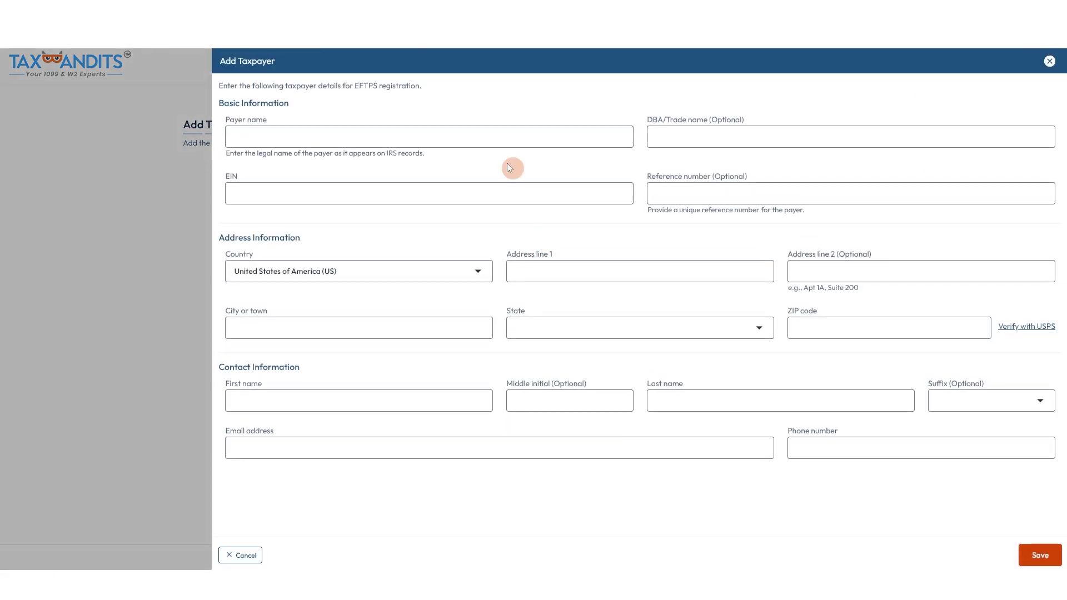
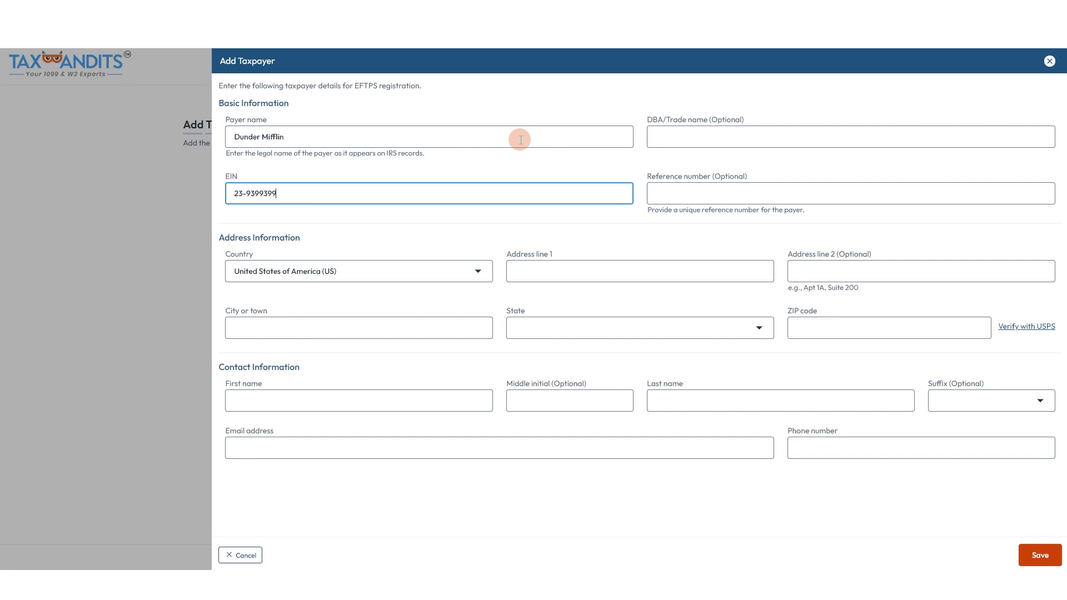
left_click(620, 272)
type("123 E Main St")
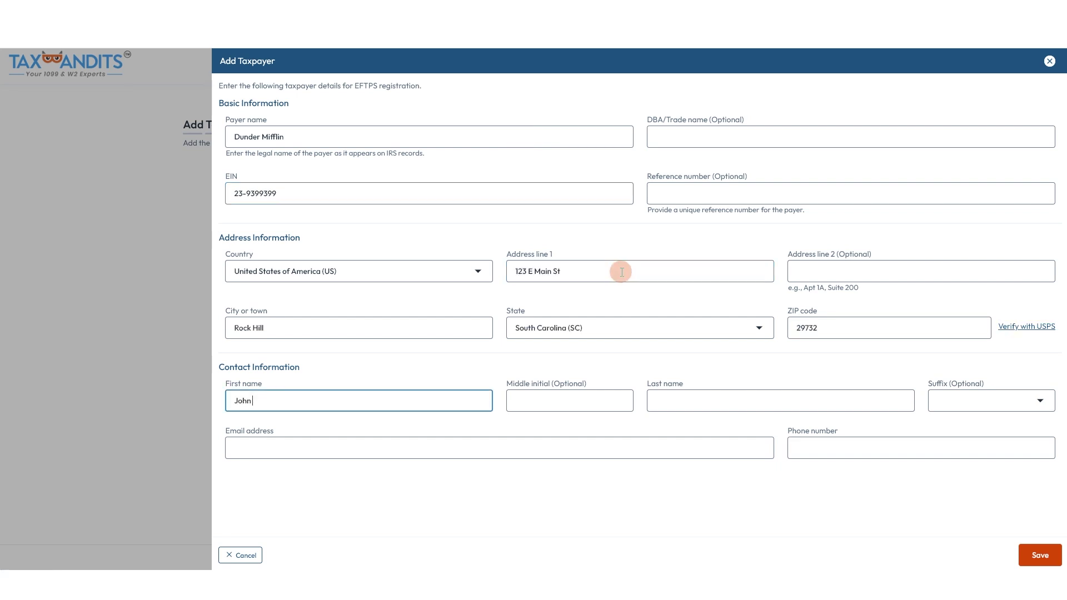
Enter the contact's last name, e-mail and phone, then save the taxpayer and continue to Choose Forms
key("Tab")
key("Tab")
key("Tab")
key("Tab")
key("Tab")
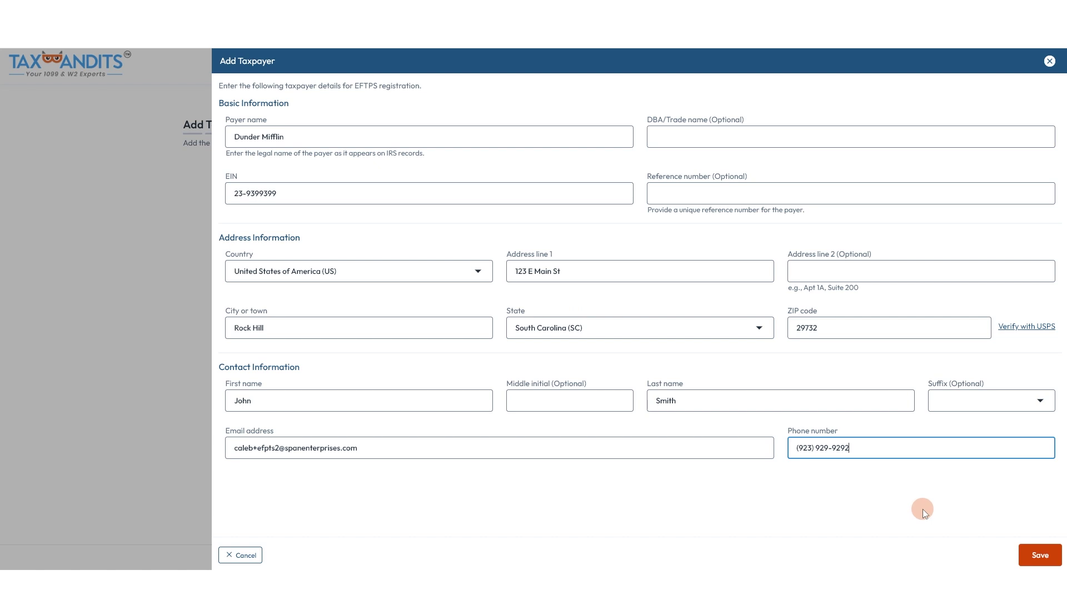
left_click(1036, 555)
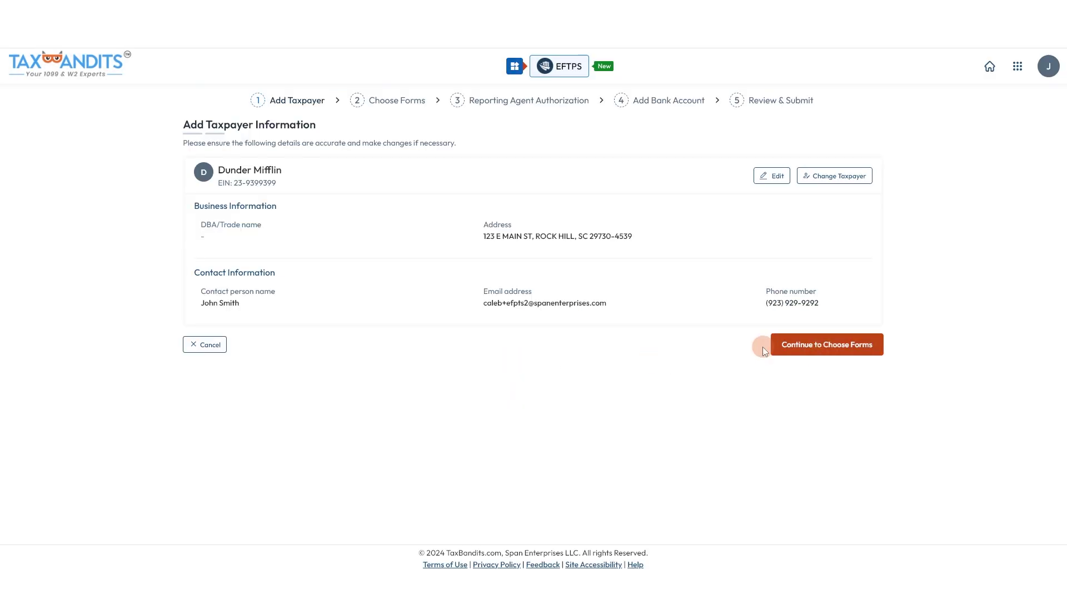
left_click(815, 349)
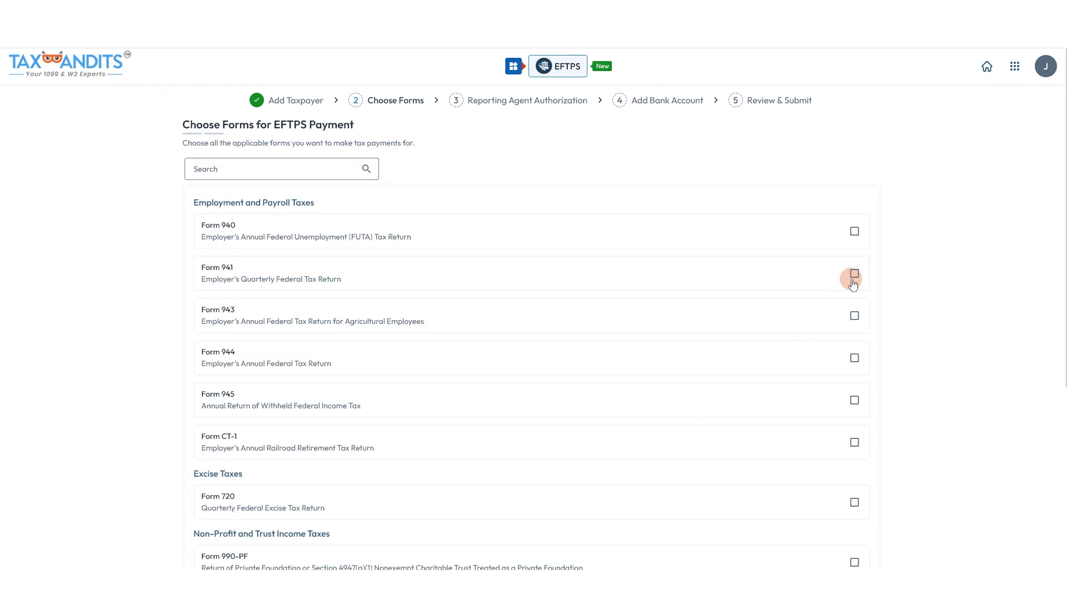
Select Forms 941 and 940 for EFTPS payments and continue to authorization
left_click(854, 276)
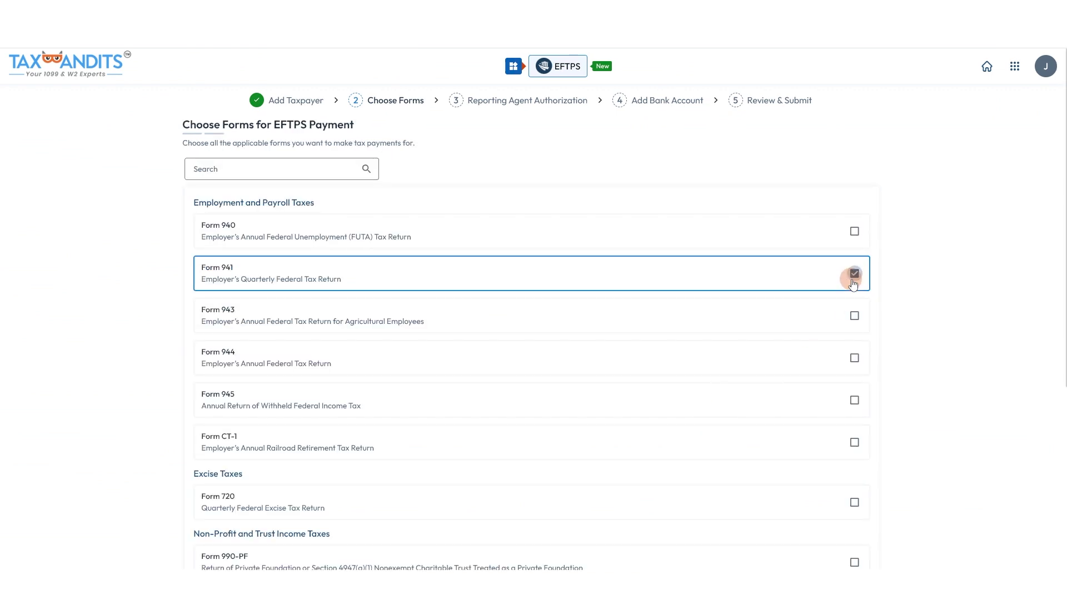
left_click(856, 234)
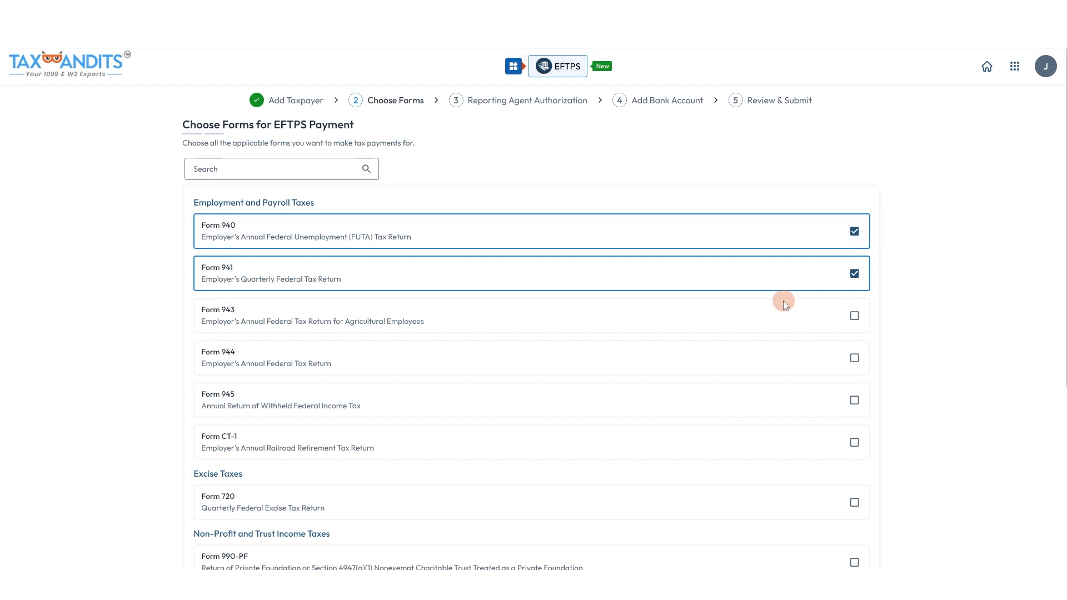
scroll(814, 225, "down", 3)
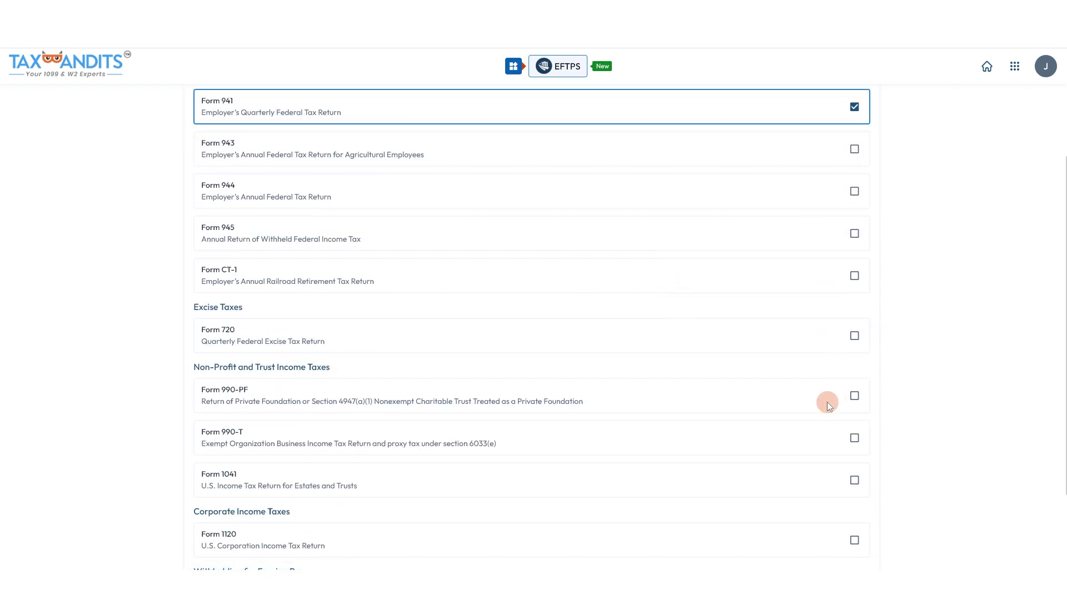
scroll(826, 401, "down", 2)
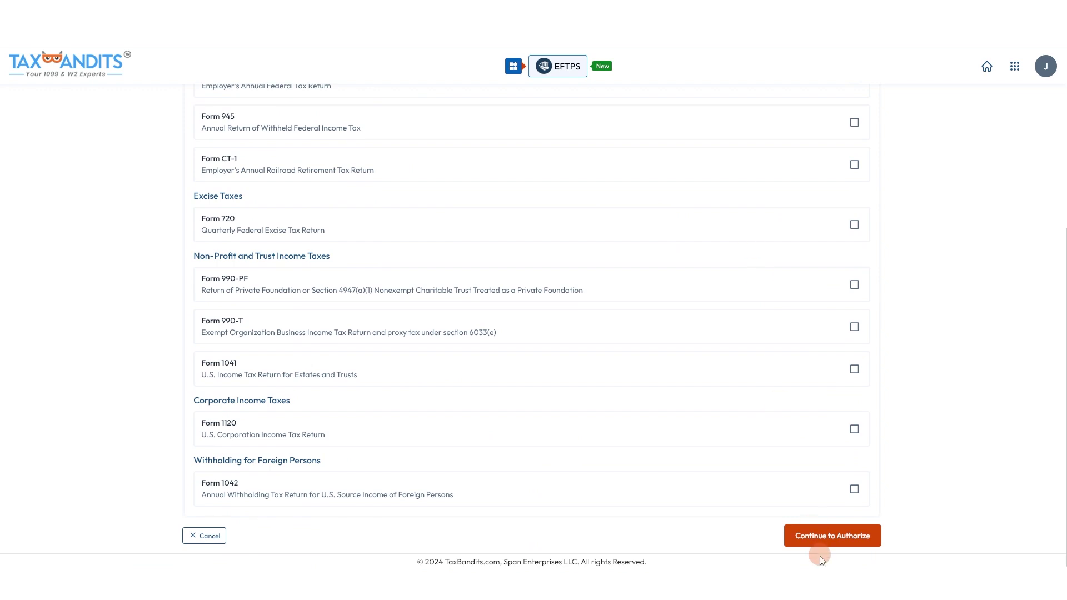
left_click(819, 538)
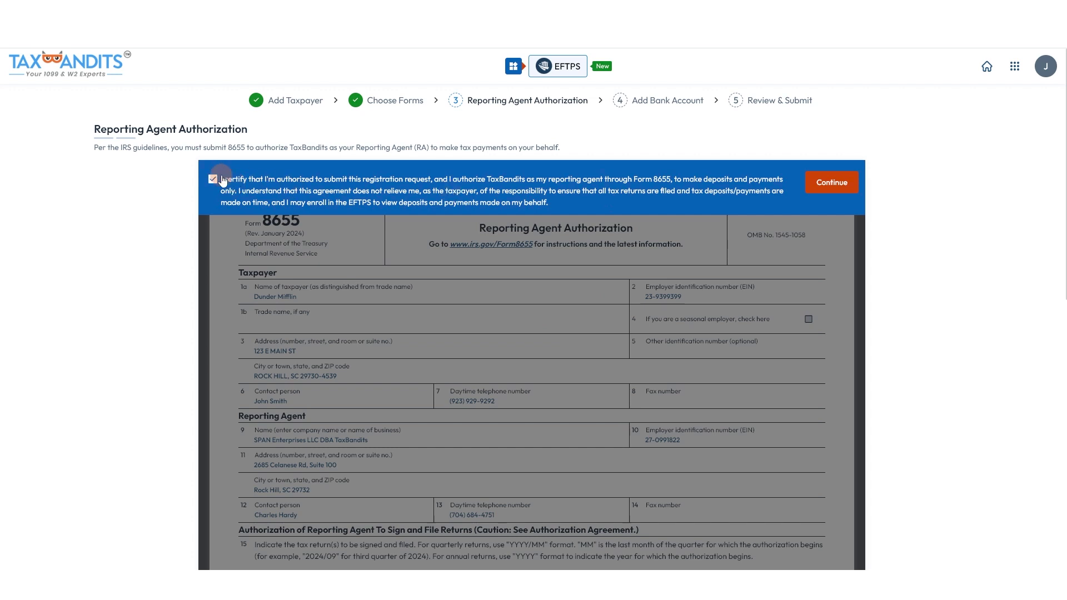
Accept the certification and begin signing Form 8655
left_click(828, 183)
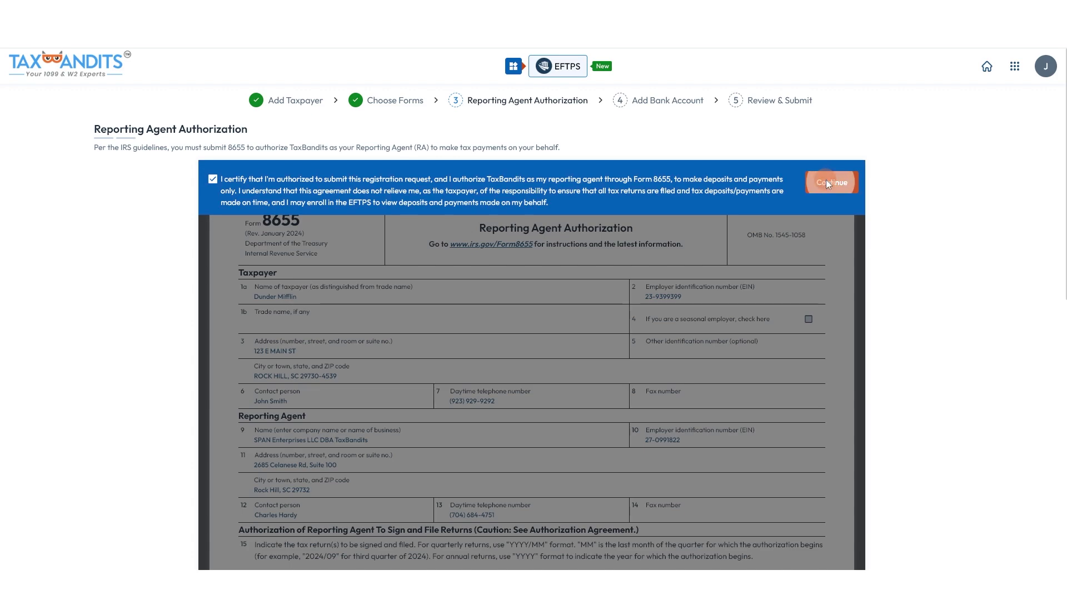
scroll(309, 245, "down", 10)
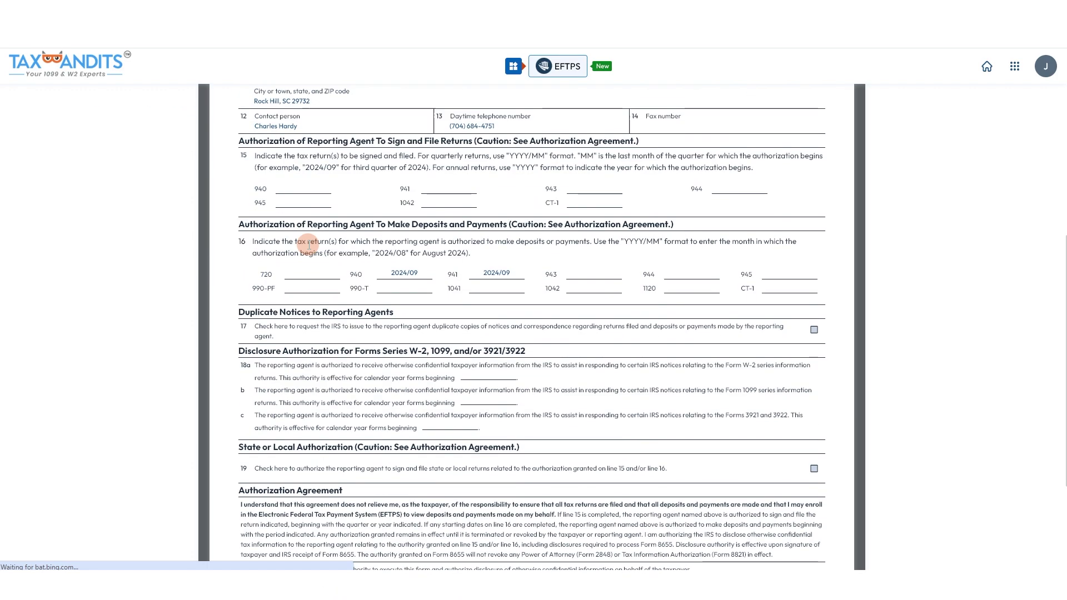
scroll(506, 265, "up", 10)
scroll(502, 264, "down", 10)
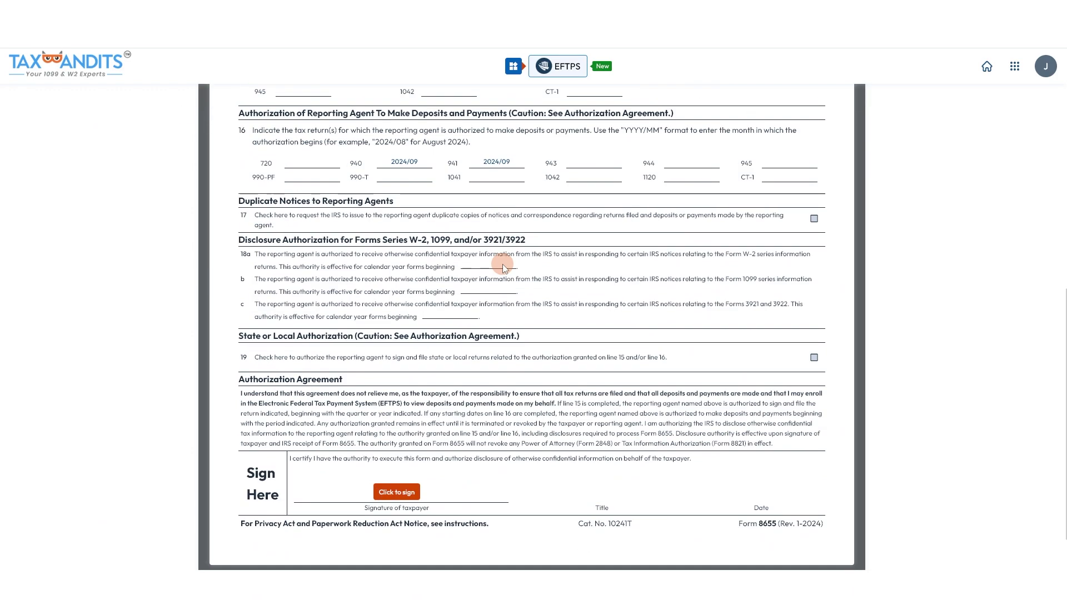
left_click(397, 426)
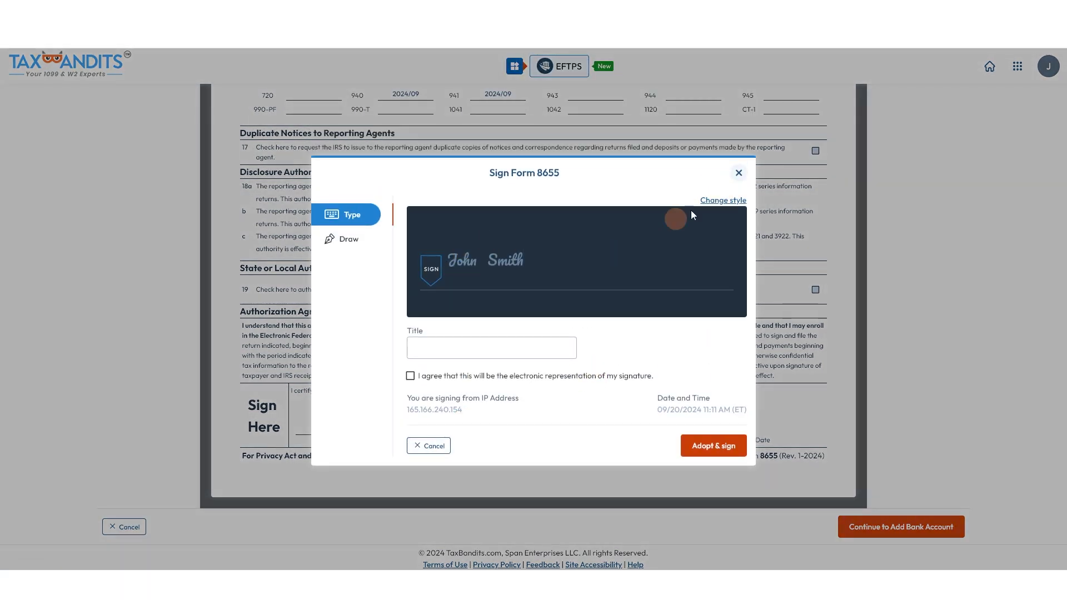
Adopt a hand-drawn signature with title CEO after agreeing to the e-signature terms
left_click(720, 200)
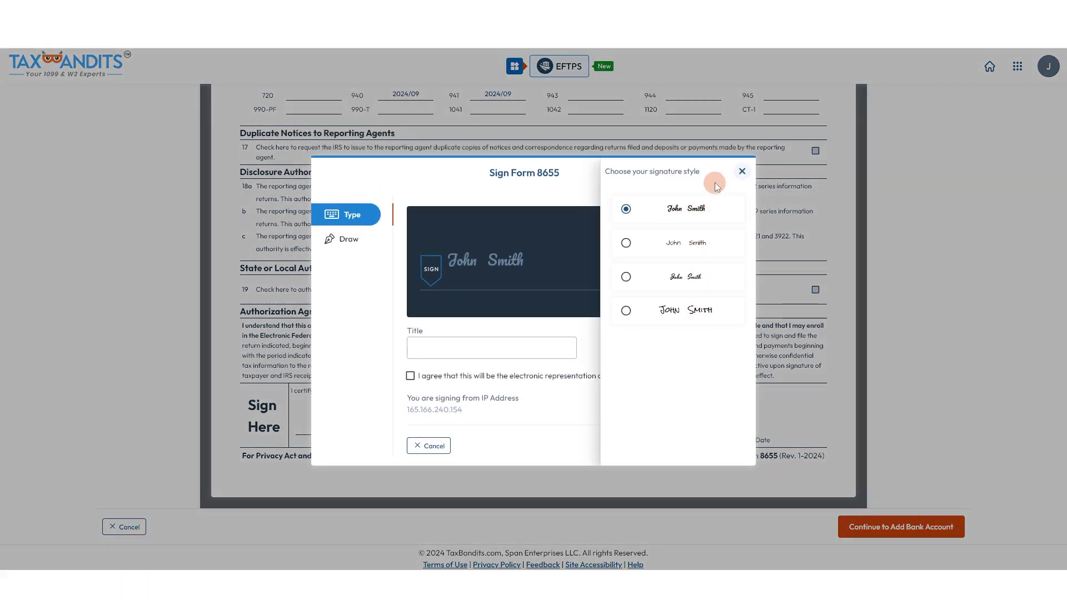
left_click(742, 171)
left_click(353, 251)
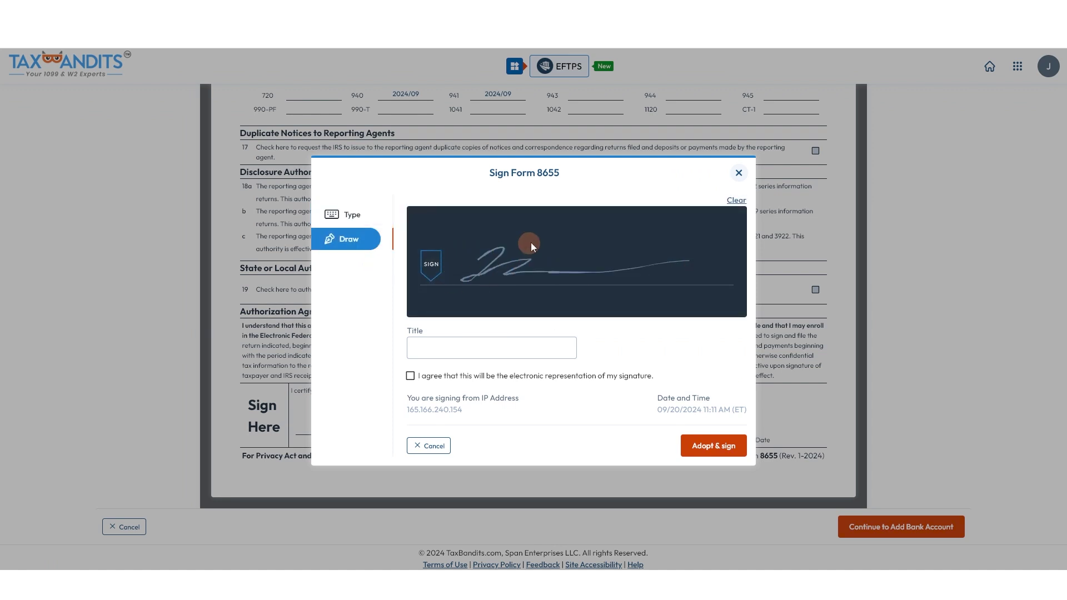
left_click(479, 348)
type("CEO")
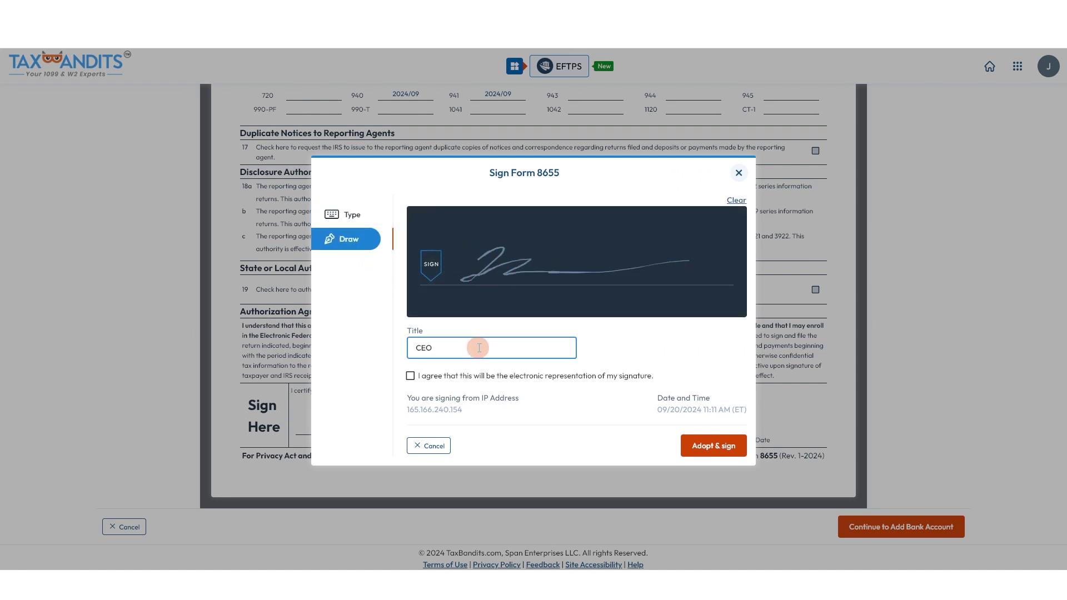
left_click(460, 381)
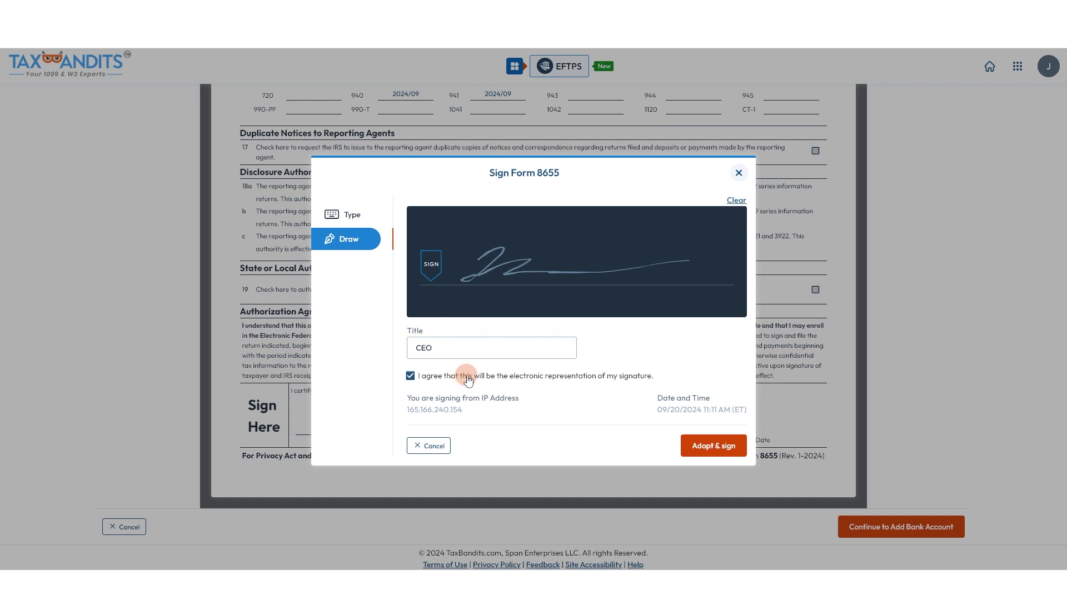
left_click(714, 447)
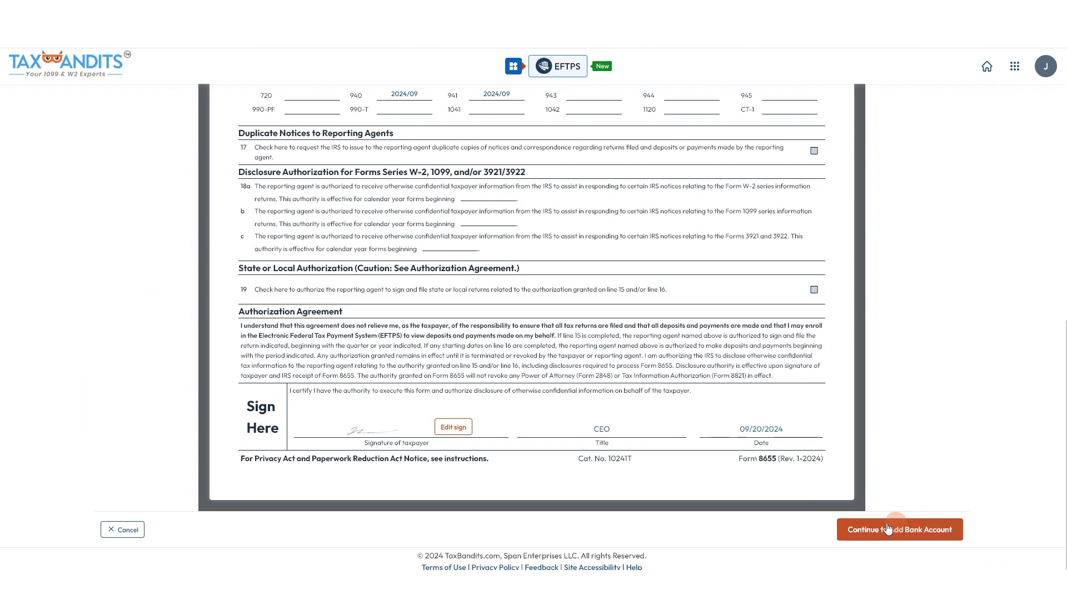
left_click(897, 529)
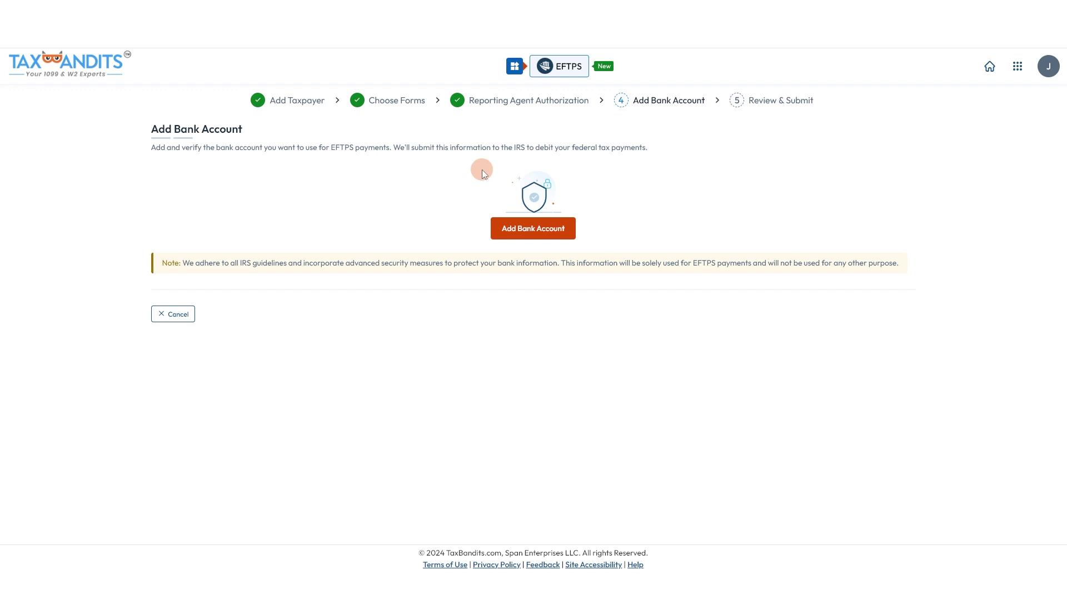
Start a Plaid bank connection and choose Wells Fargo as the bank
left_click(502, 228)
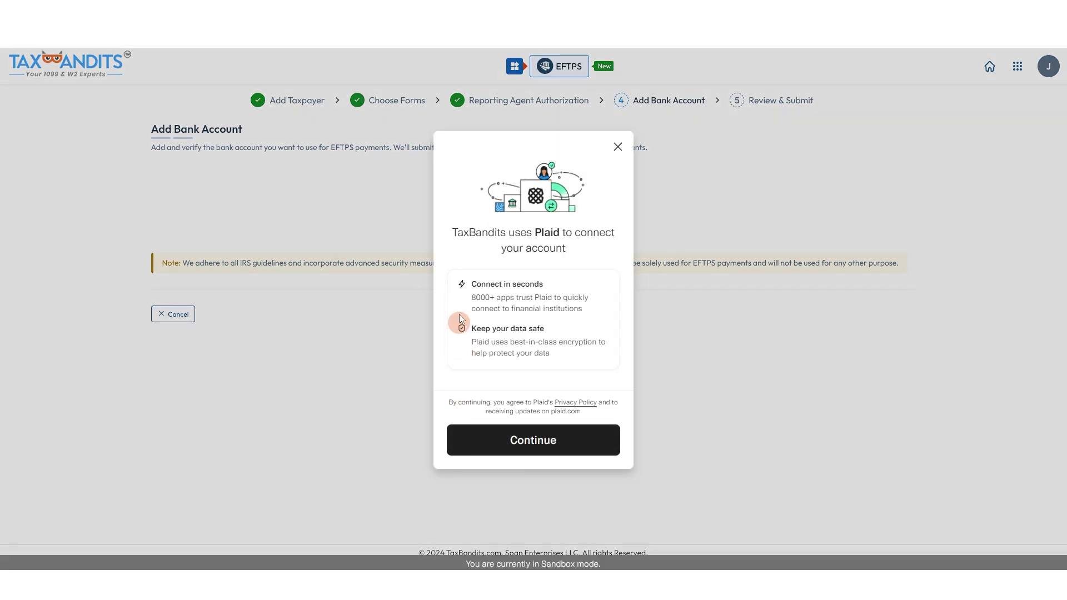
left_click(531, 440)
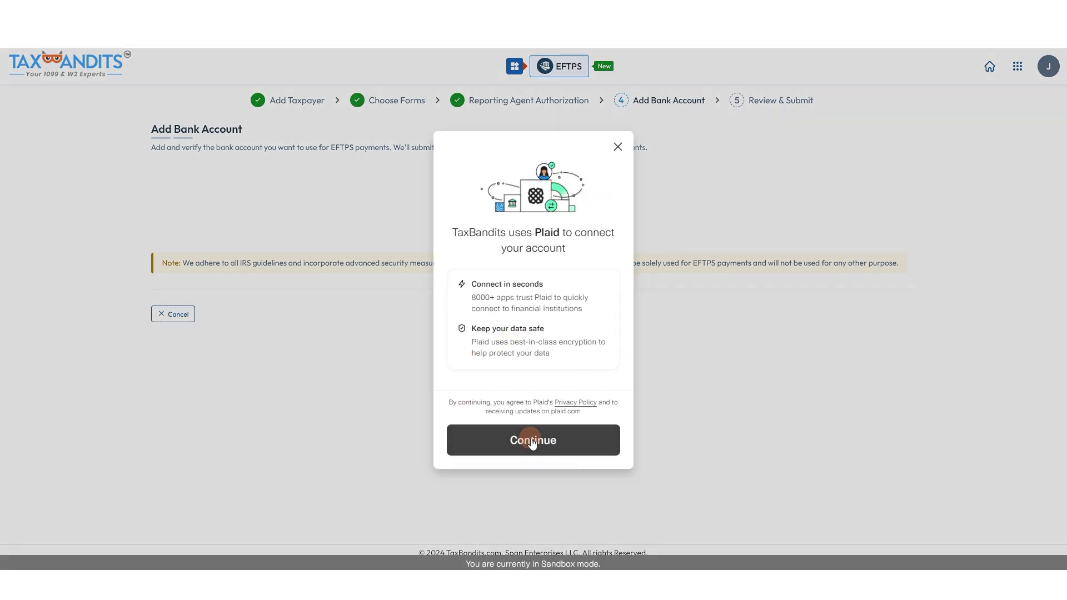
scroll(535, 278, "down", 4)
scroll(554, 283, "up", 4)
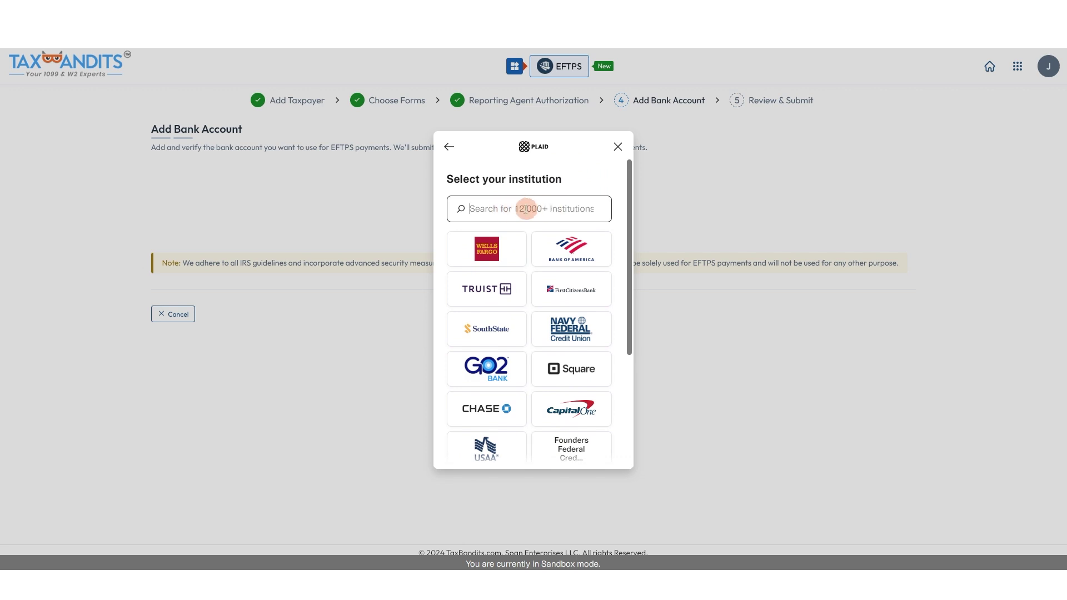
left_click(554, 209)
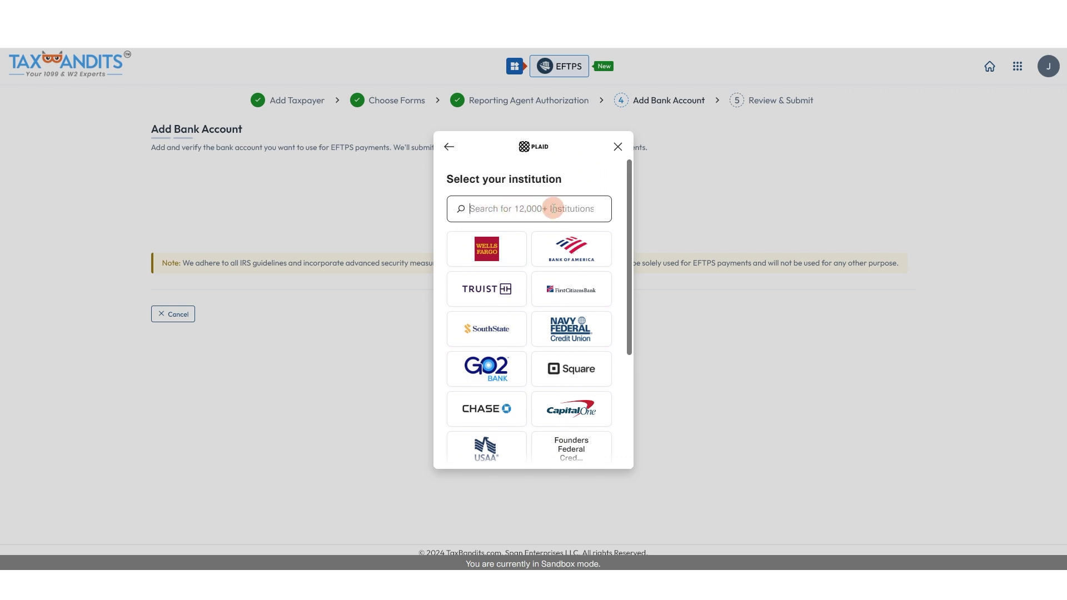
left_click(488, 250)
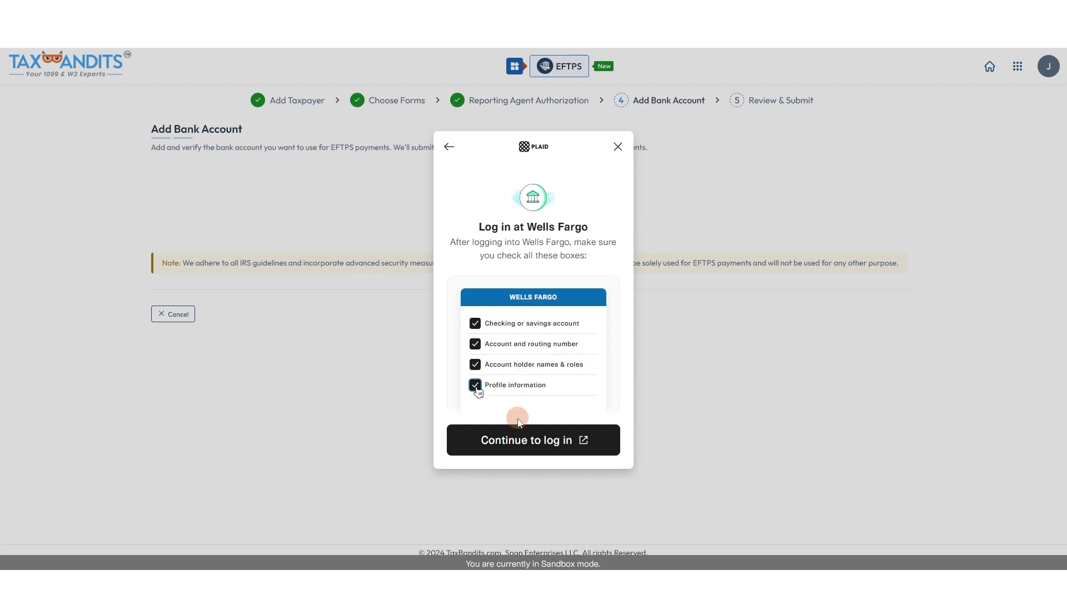
Sign in to the sandbox test bank and finish linking the account
left_click(516, 438)
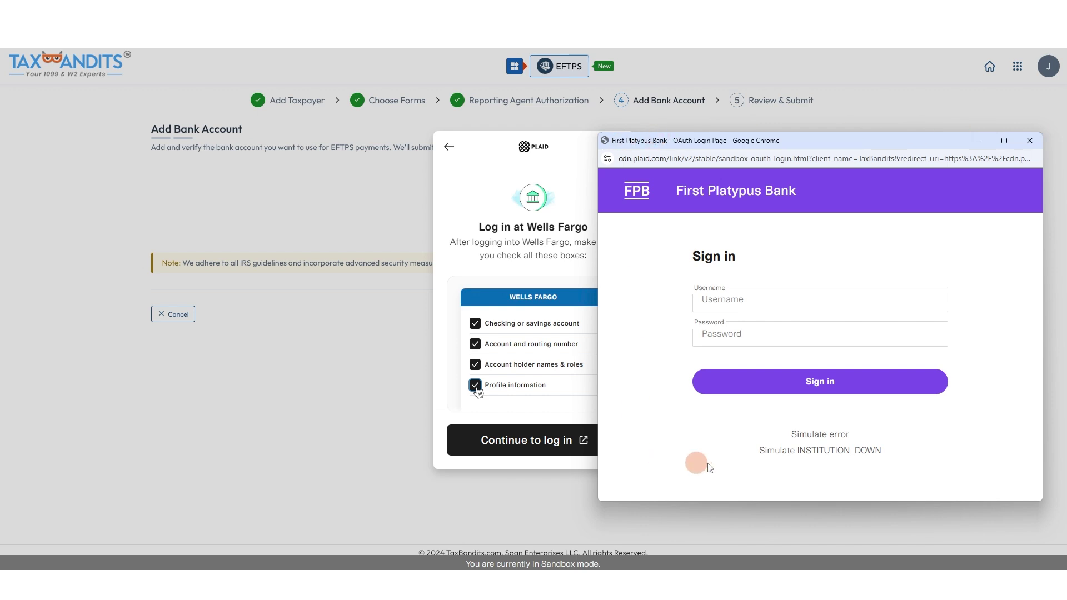
left_click(809, 386)
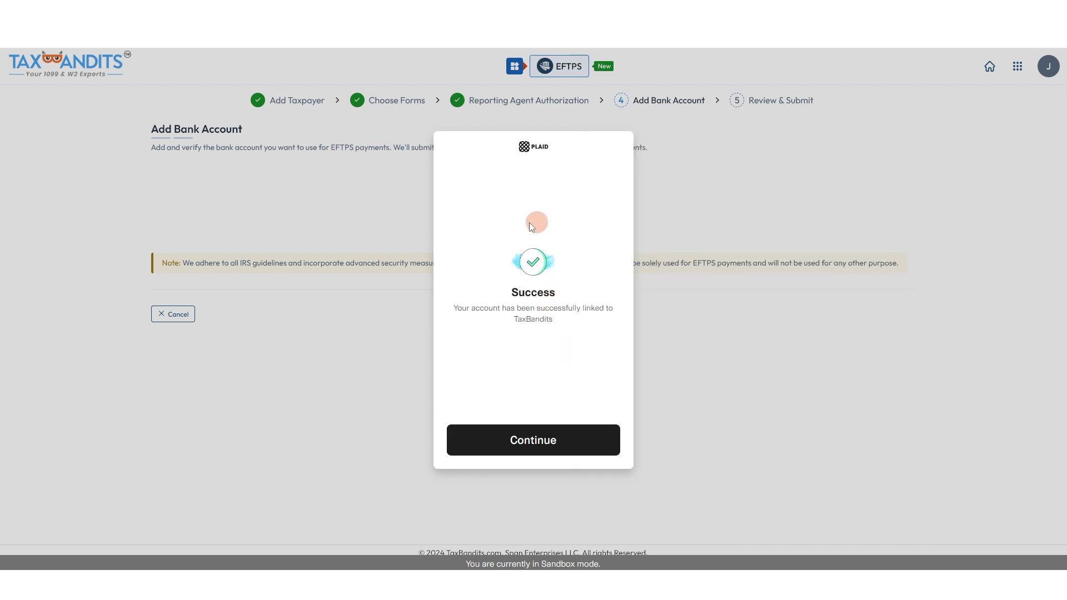
left_click(545, 438)
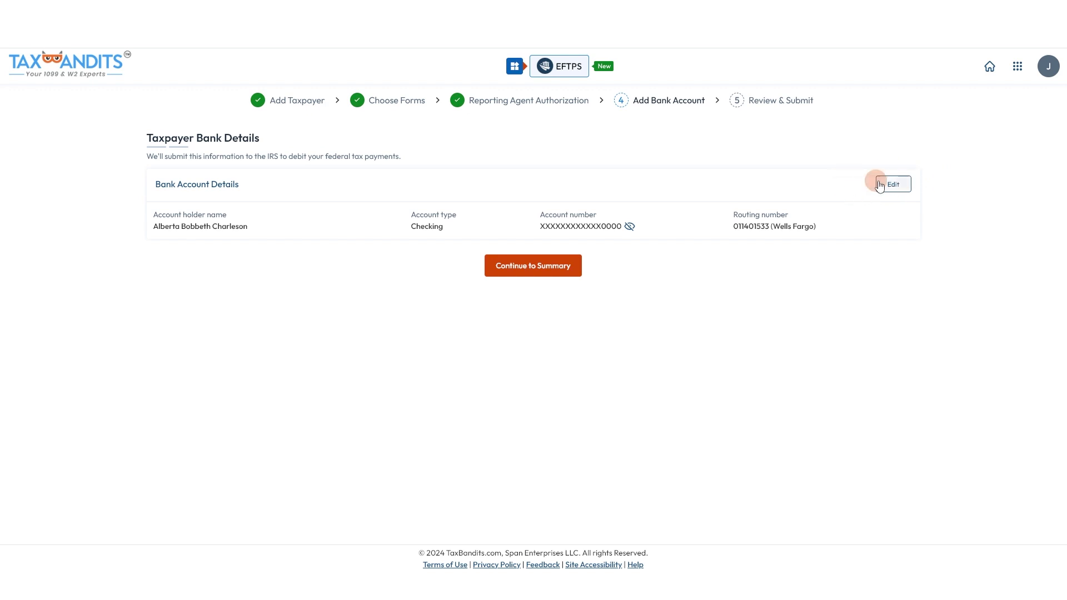
Review the registration summary and submit Dunder Mifflin's EFTPS registration
left_click(538, 267)
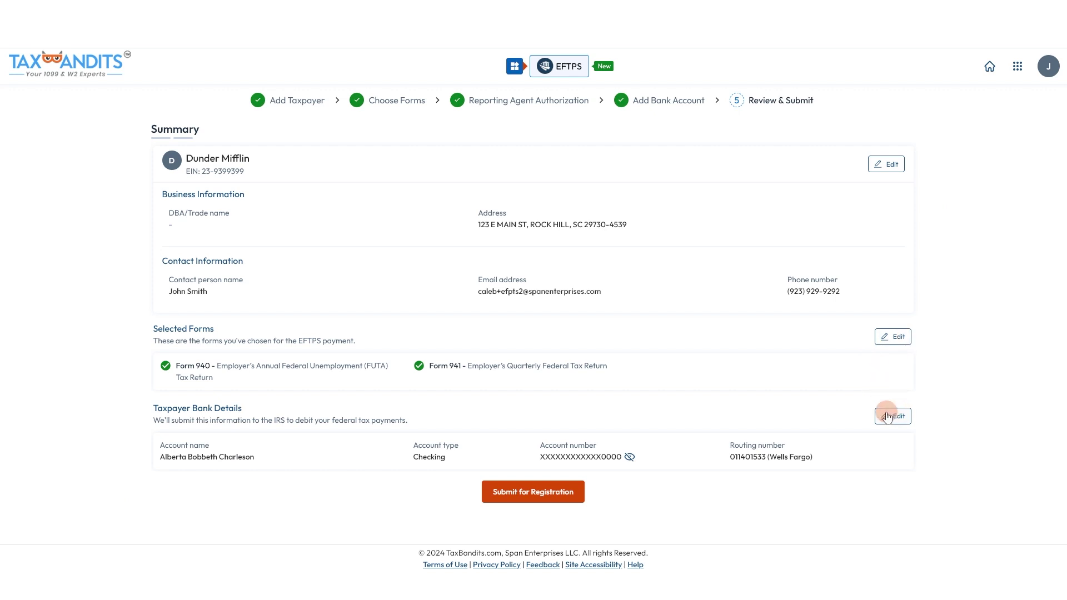
left_click(538, 500)
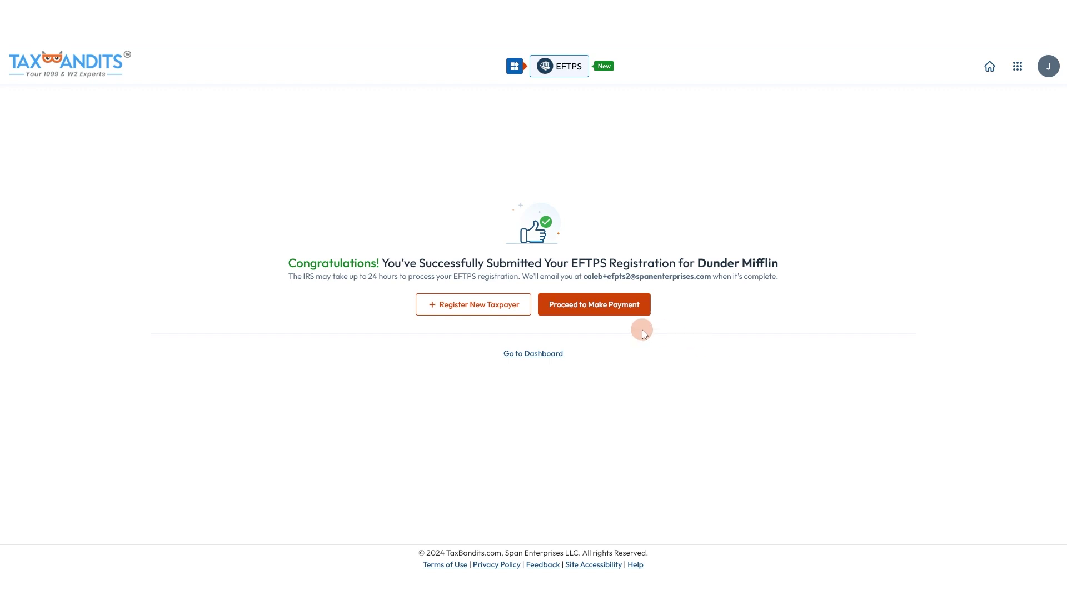
Start a federal tax payment for Form 941 with payment type 94105 - Federal Tax Deposit
left_click(611, 306)
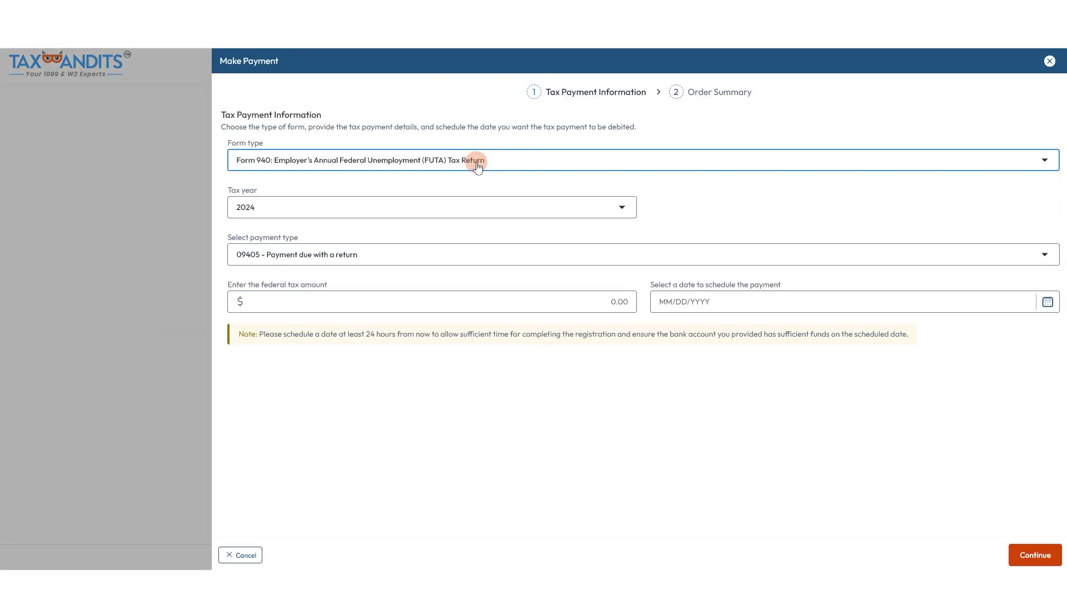
left_click(477, 167)
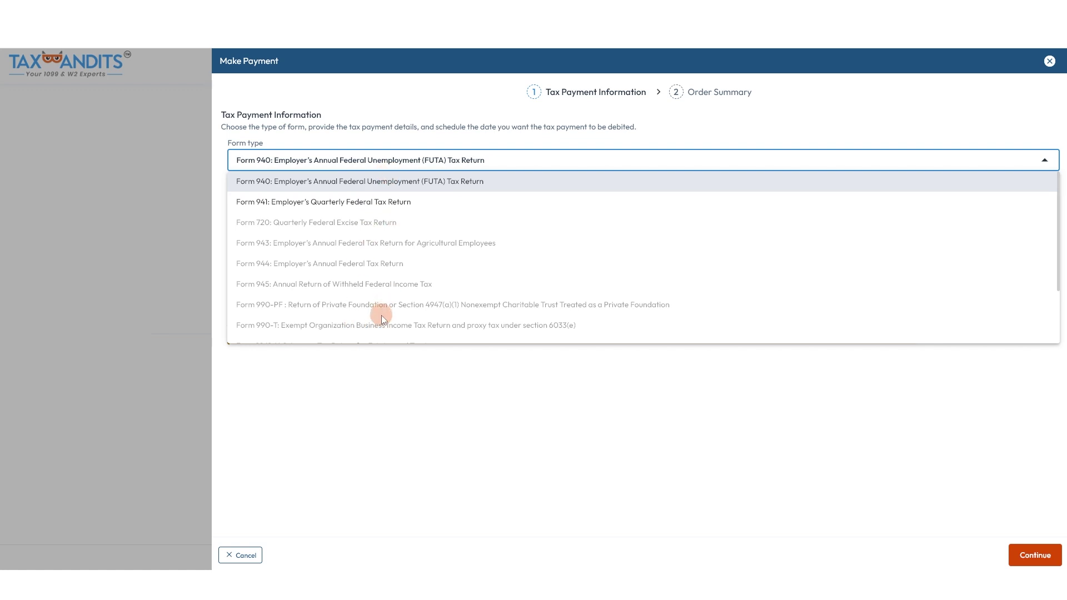
left_click(369, 201)
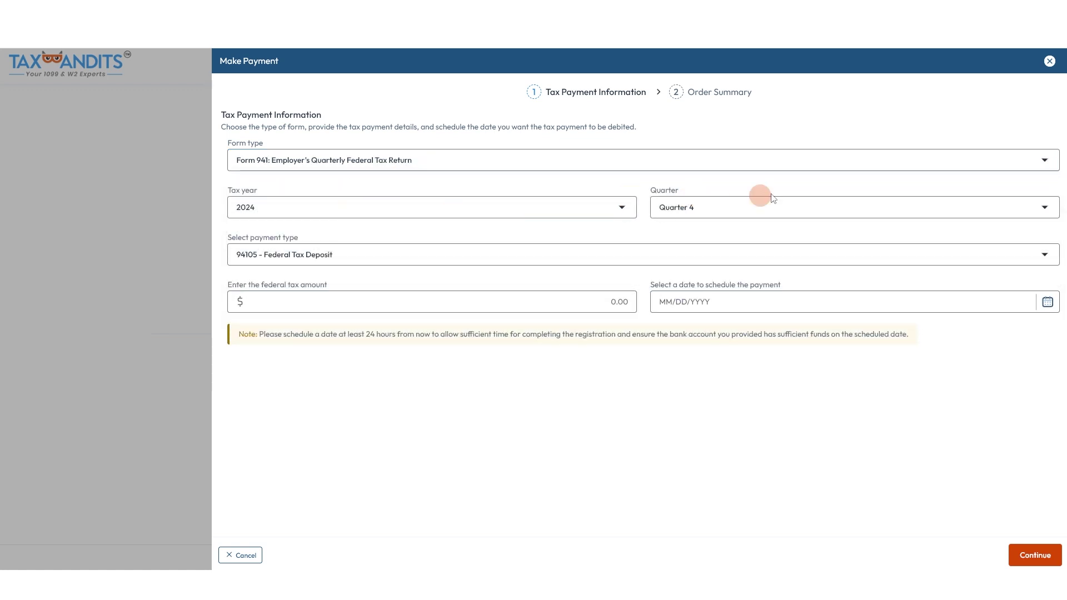
left_click(341, 257)
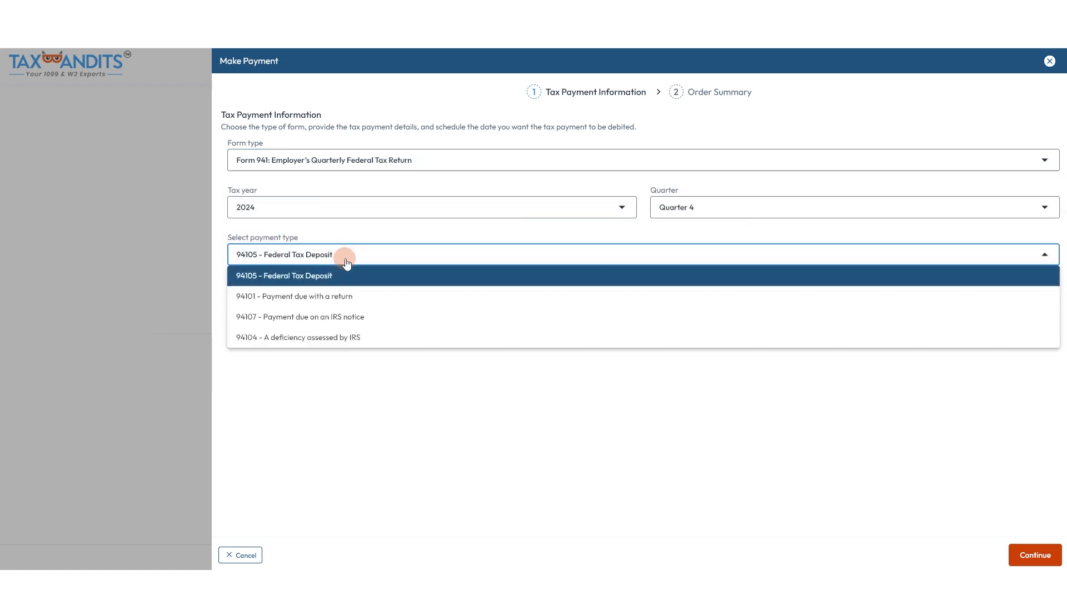
left_click(247, 281)
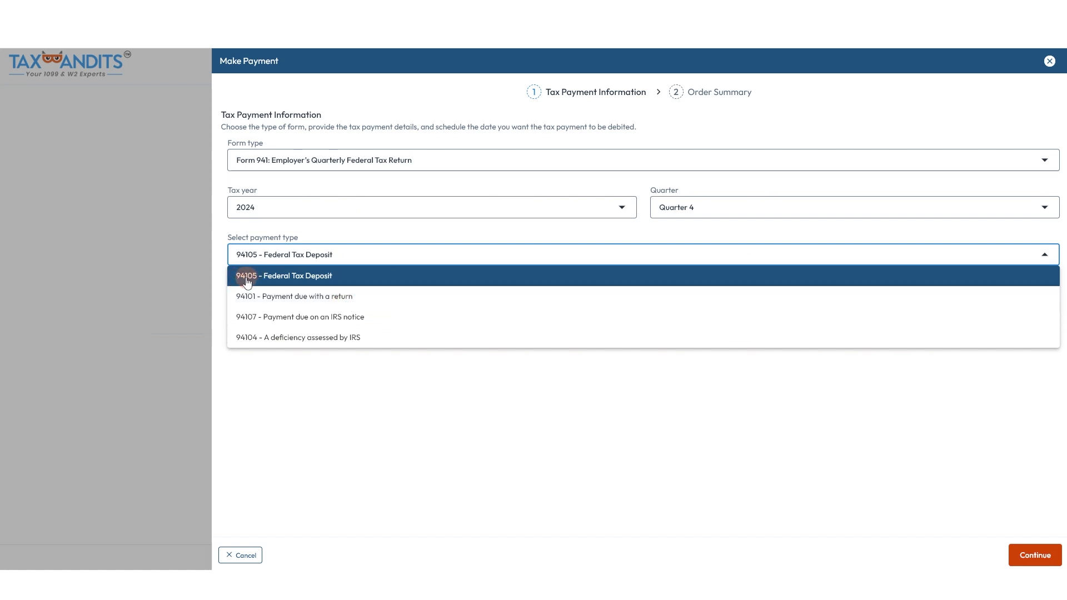
left_click(356, 279)
Enter a 5,000 amount, schedule it for 09/24/2024 and continue
left_click(530, 300)
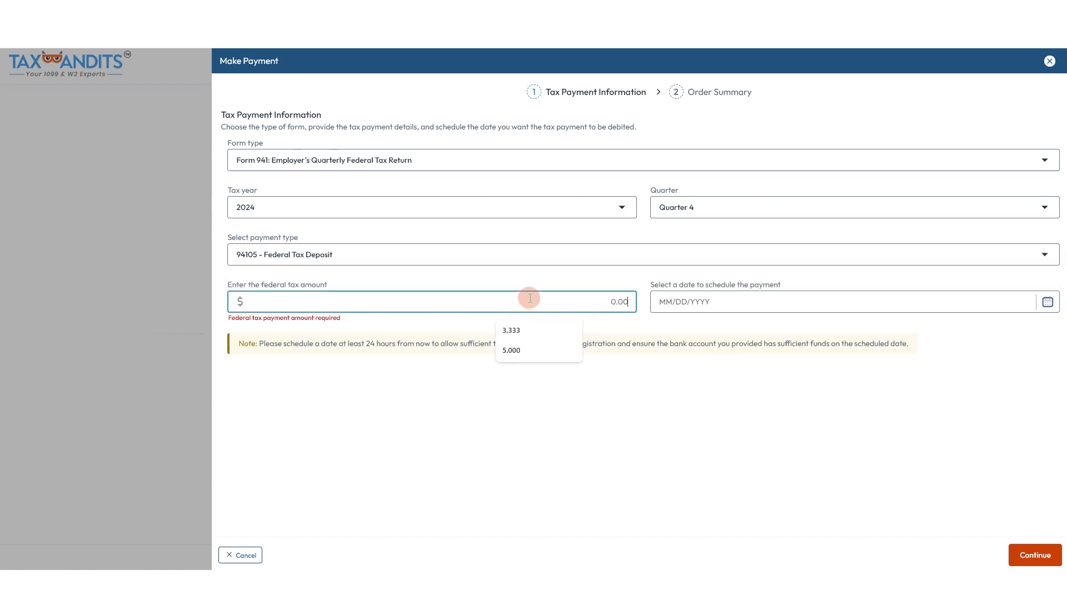
type("5")
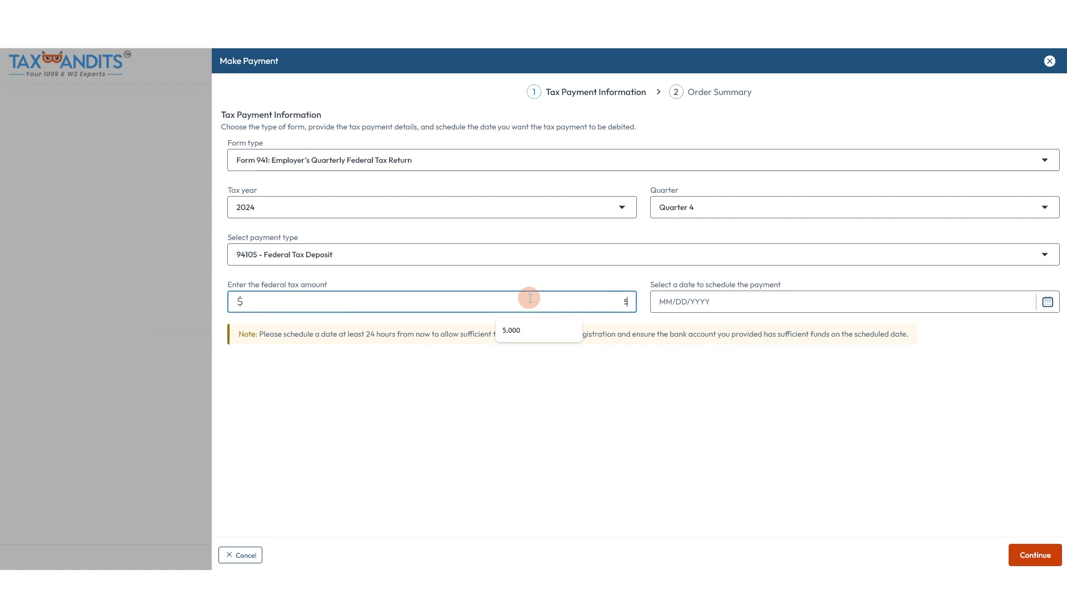
type(",000")
left_click(565, 364)
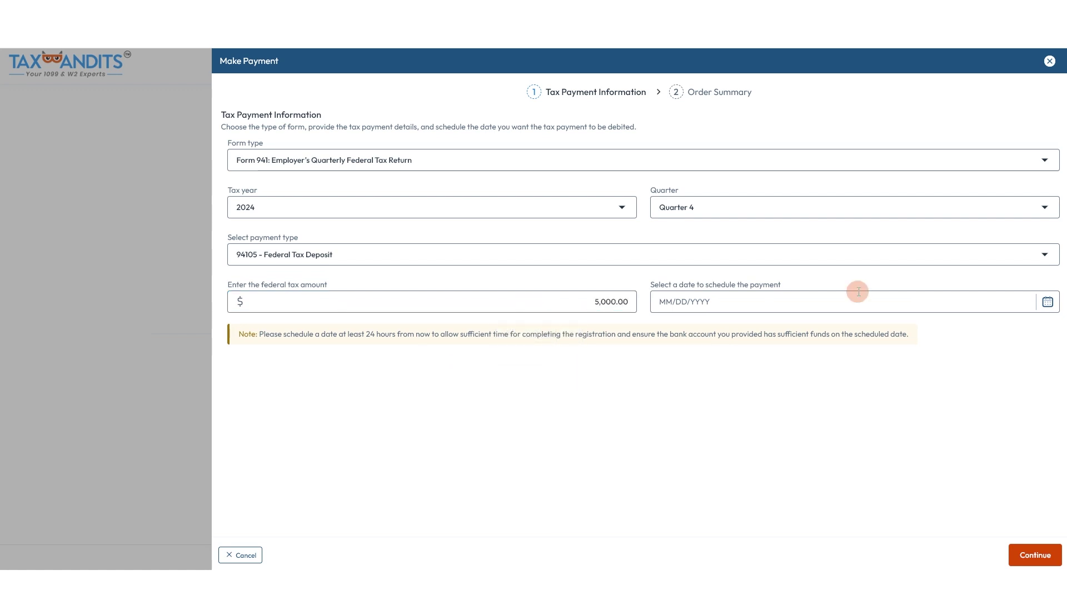
left_click(817, 304)
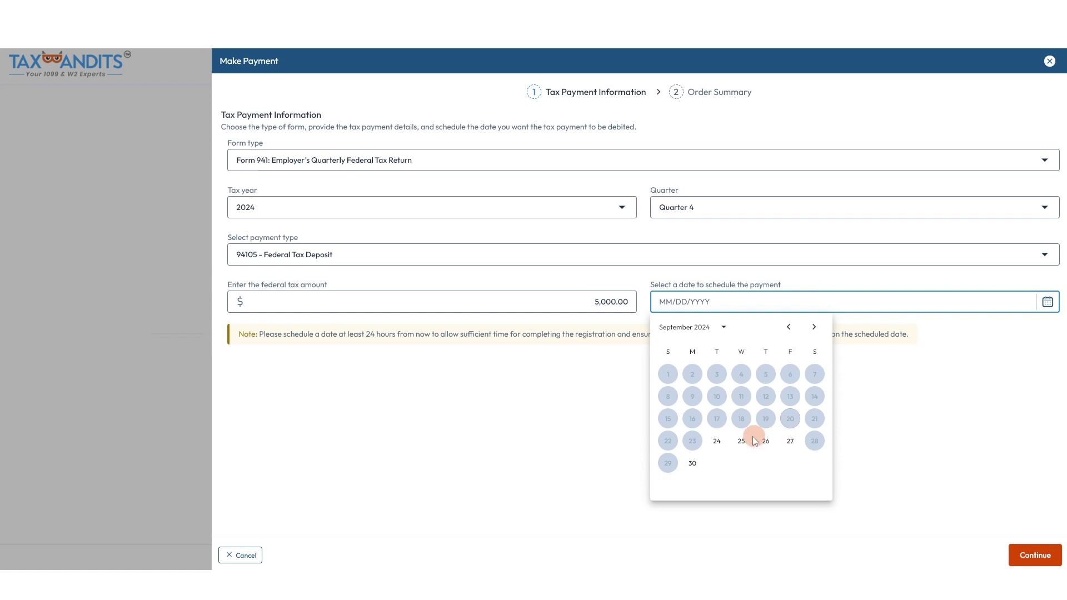
left_click(716, 443)
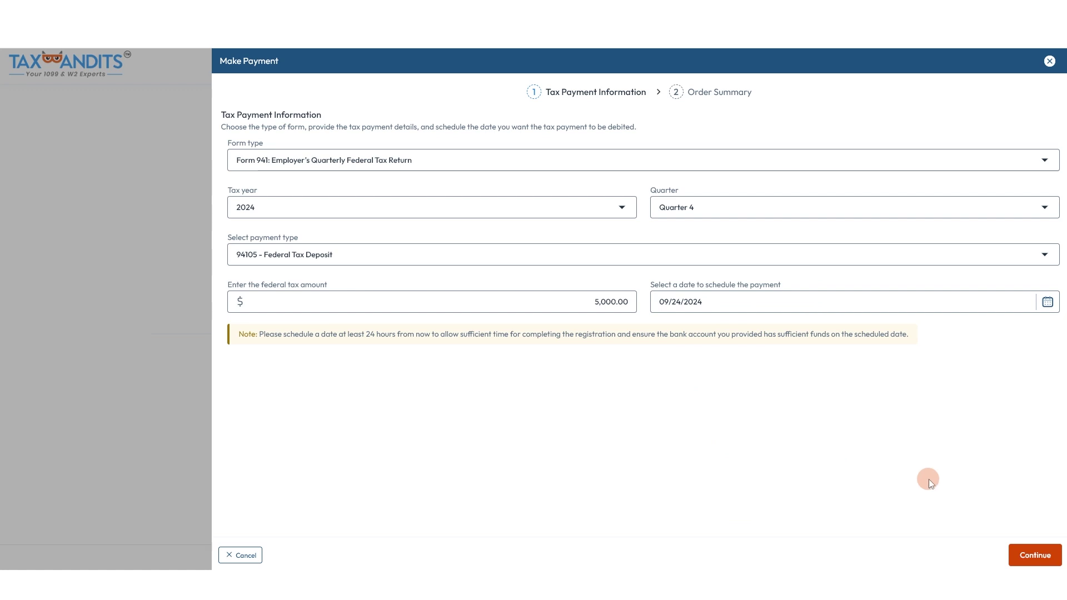
left_click(1030, 555)
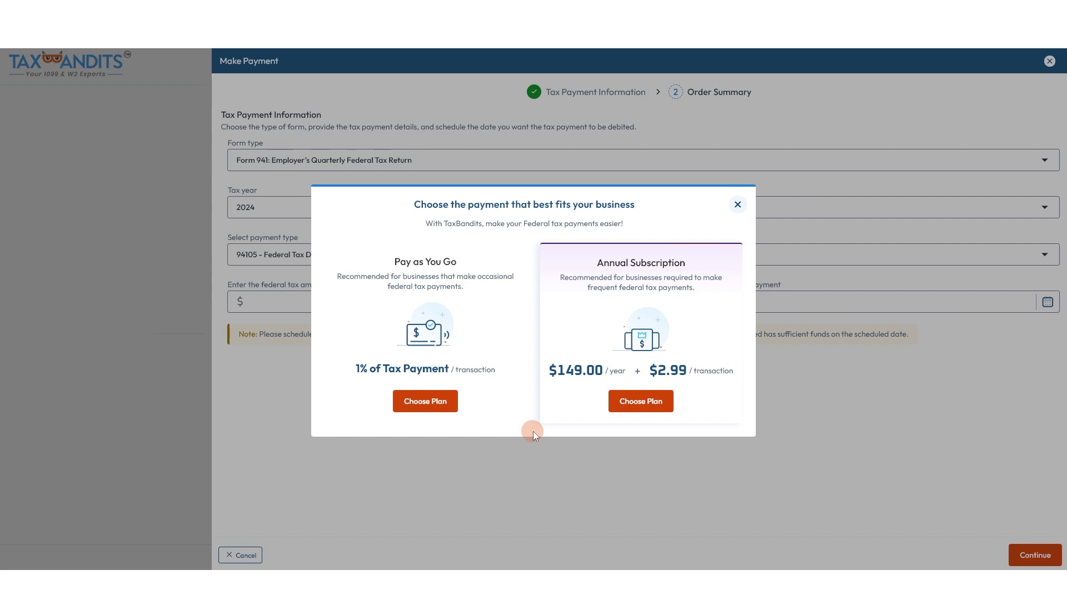
Choose the 1% Pay as You Go plan and complete the $50.00 order
left_click(425, 403)
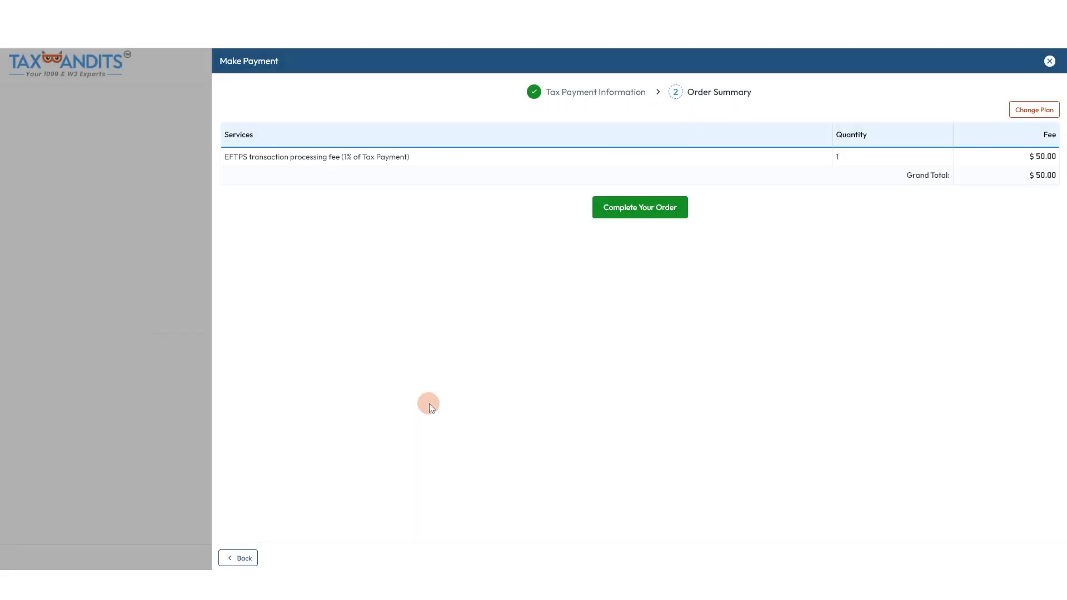
left_click(656, 215)
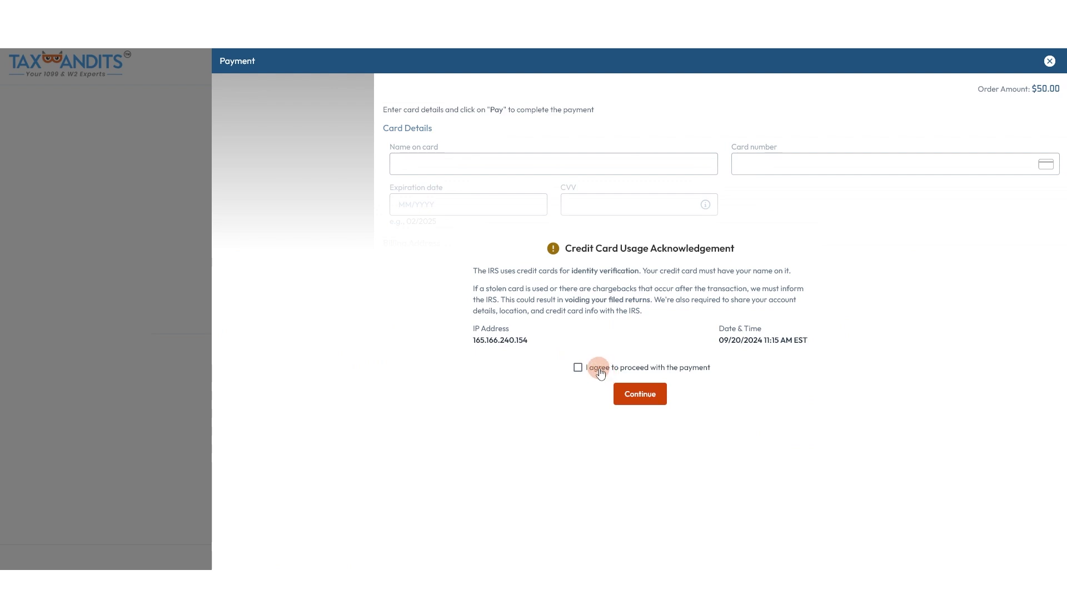
Accept card usage terms, enter the cardholder's name and card details, and pay $50.00
left_click(599, 370)
left_click(646, 408)
left_click(626, 162)
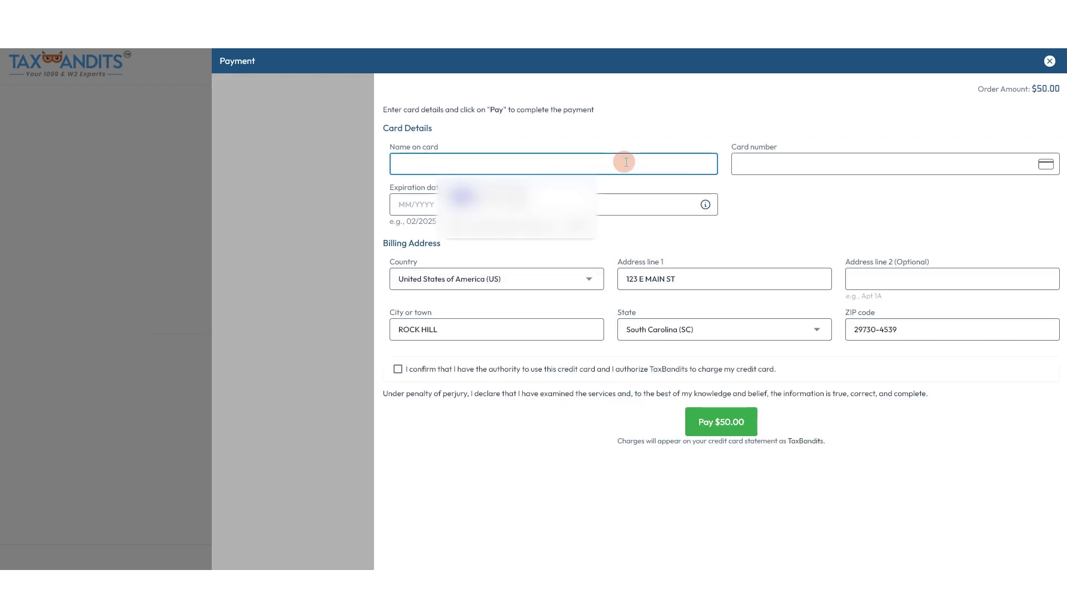
type("John Smith")
key("Tab")
type("4111111111111111")
key("Tab")
type("012029")
key("Tab")
type("123")
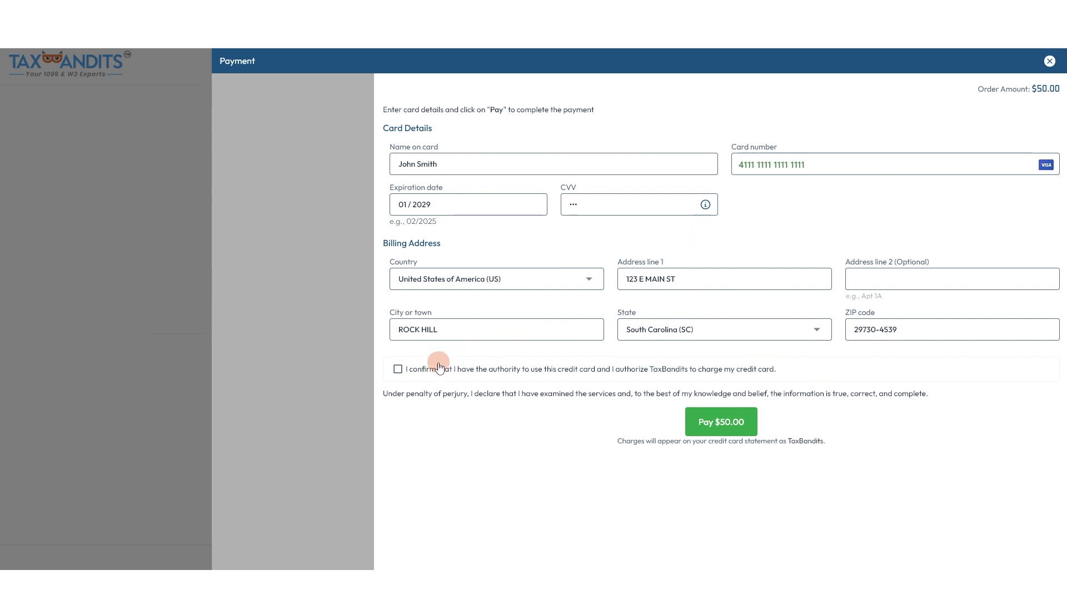
left_click(451, 369)
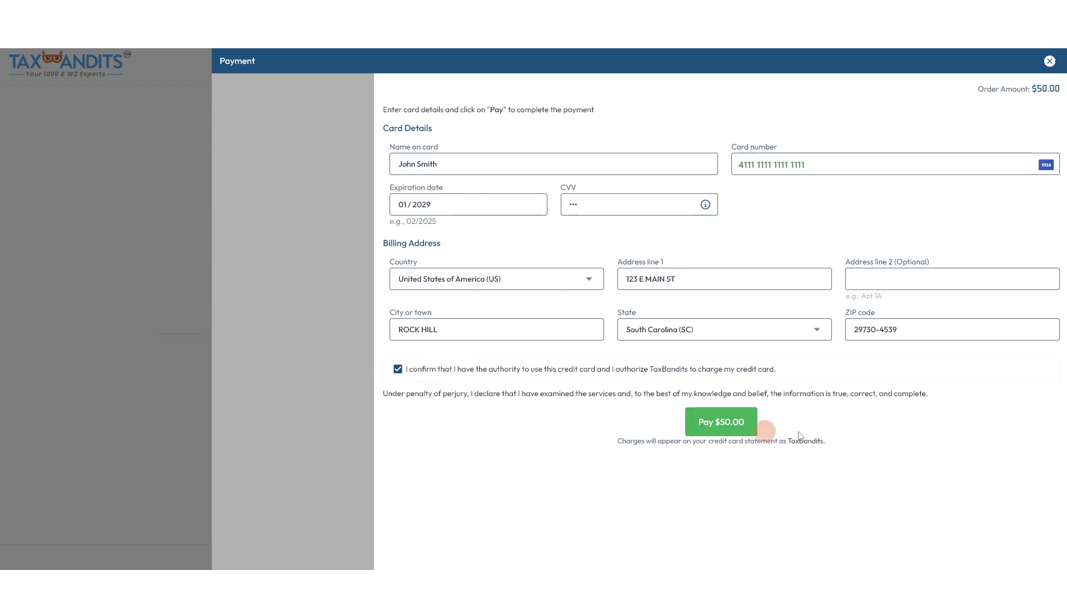
left_click(726, 421)
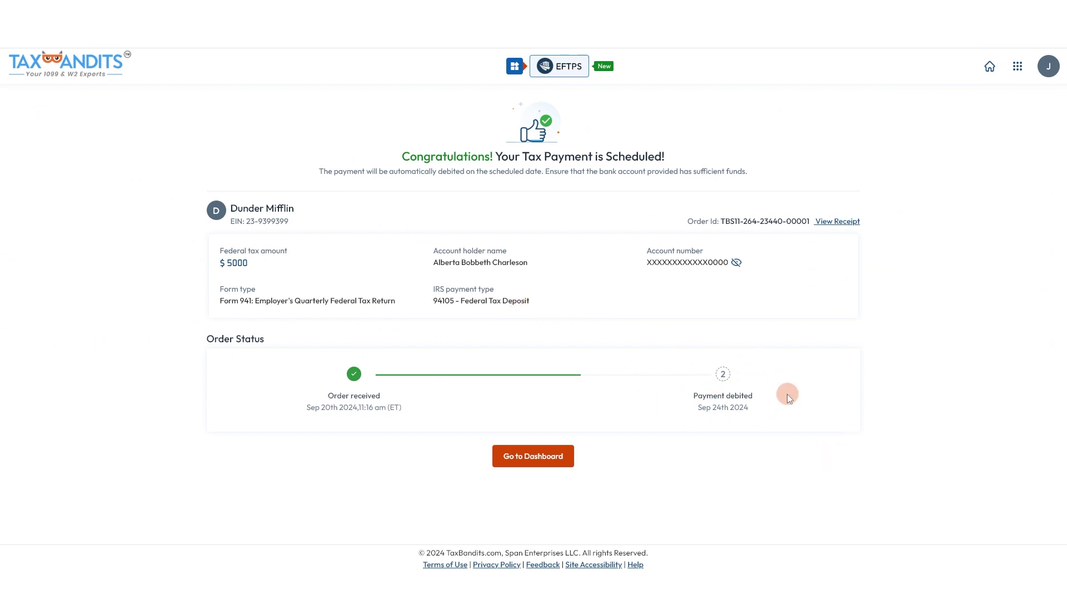
Return to the EFTPS dashboard, try the Registered and All filters, and view Payment History
left_click(543, 457)
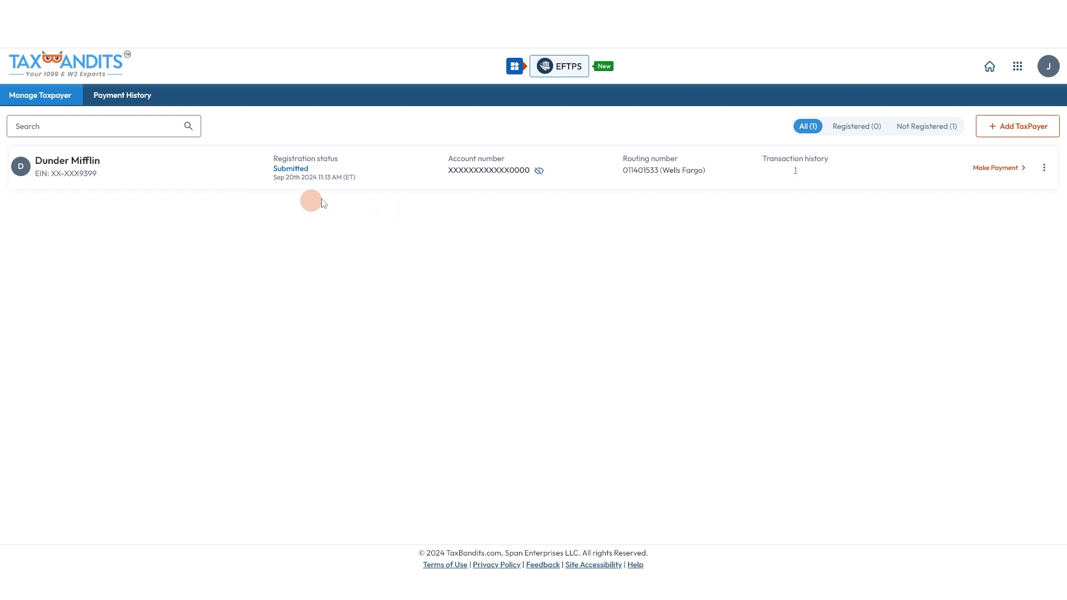
left_click(849, 127)
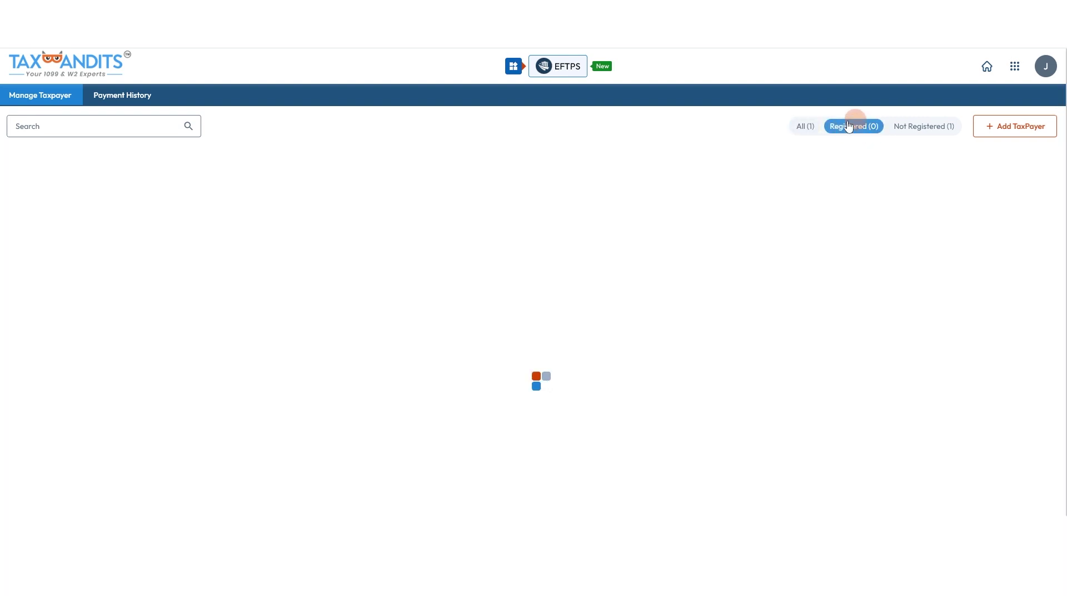
left_click(804, 126)
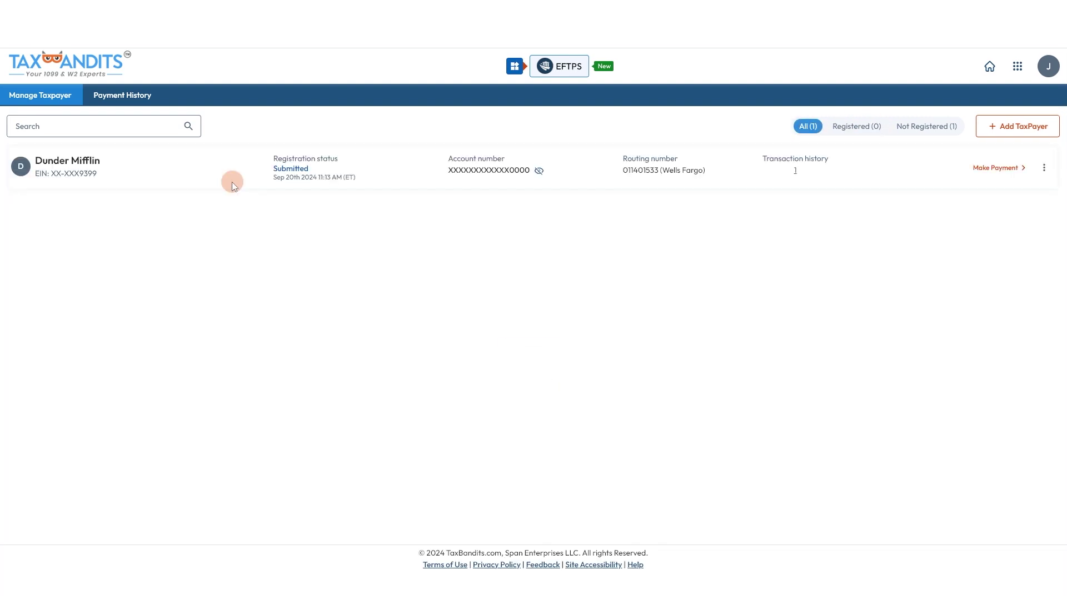
left_click(122, 97)
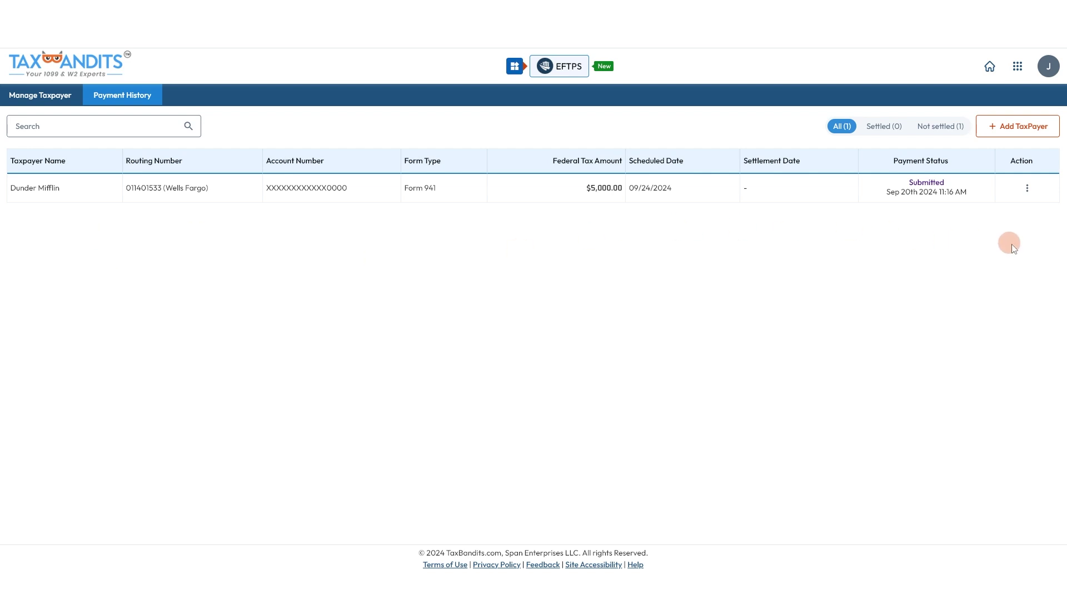